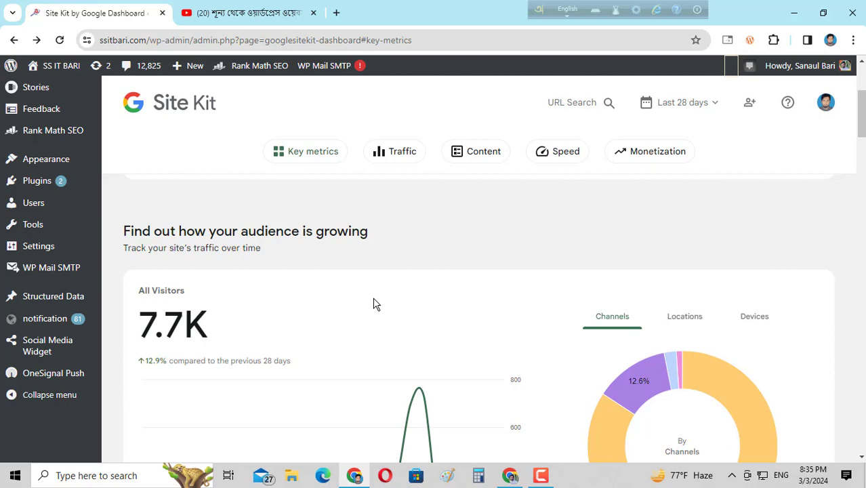
Step: Review the audience growth and search traffic sections of the ssitbari.com Site Kit dashboard
scroll(373, 304, "down", 3)
scroll(373, 303, "up", 3)
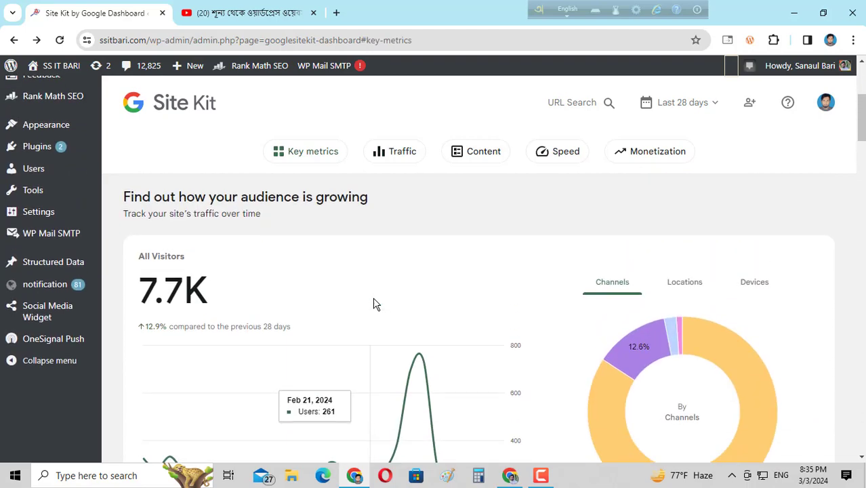
scroll(372, 303, "down", 1)
mouse_move(724, 293)
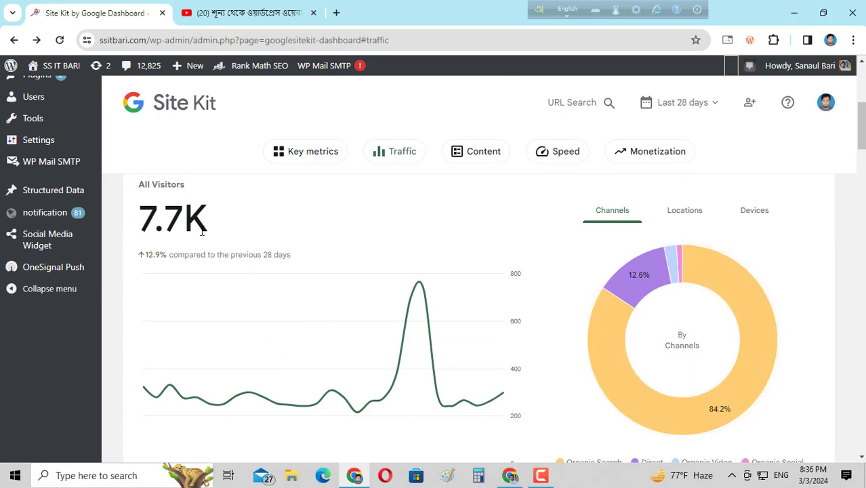
scroll(245, 273, "down", 5)
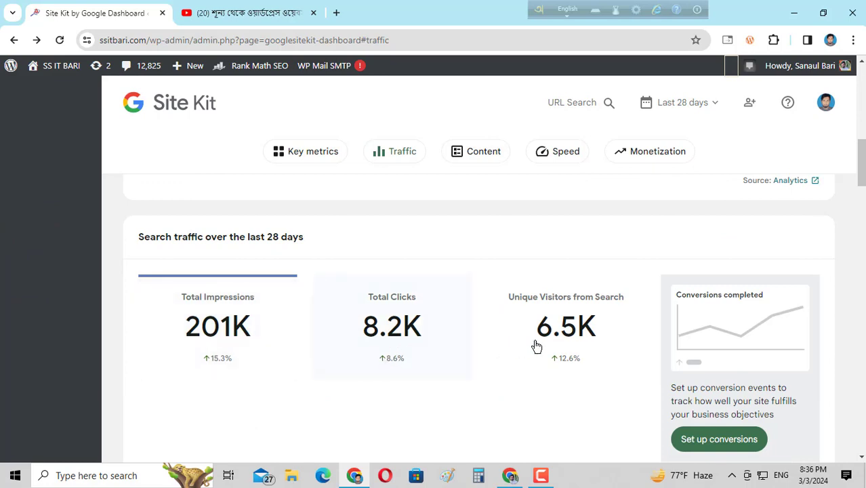
scroll(405, 342, "down", 4)
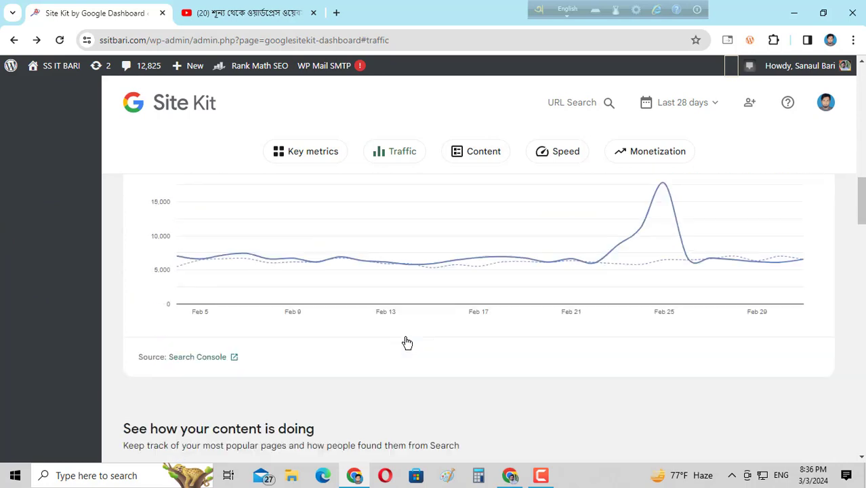
Step: Examine the top search queries, top content, speed metrics and AdSense earnings in the Site Kit dashboard
scroll(407, 342, "down", 3)
scroll(201, 348, "down", 2)
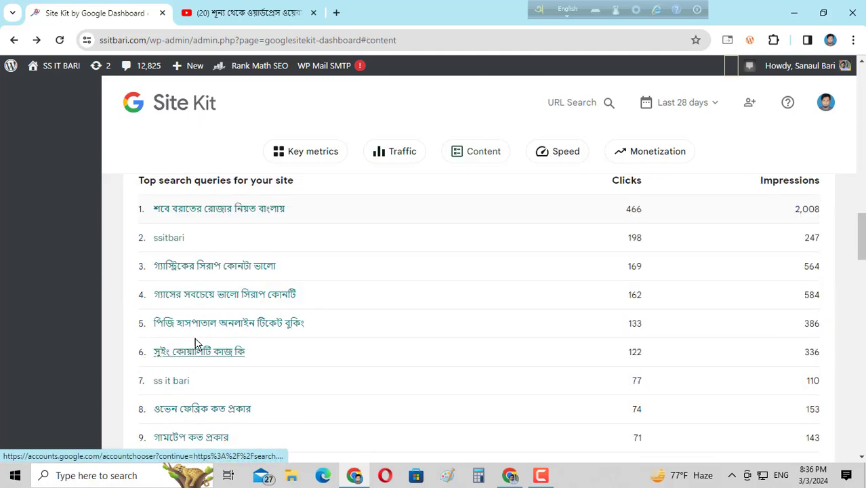
scroll(299, 350, "down", 2)
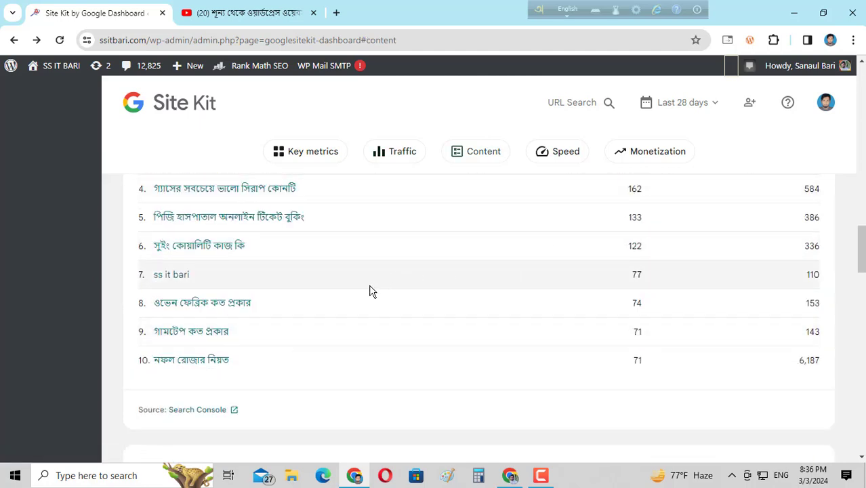
scroll(371, 290, "down", 3)
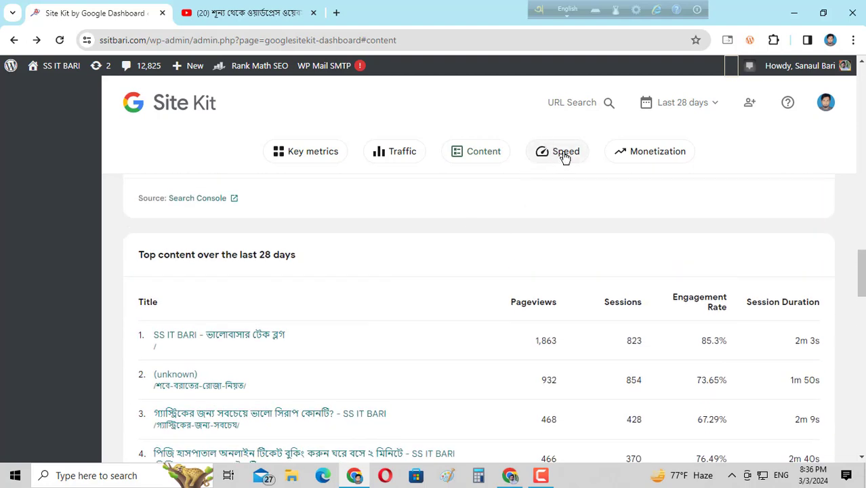
scroll(295, 296, "down", 7)
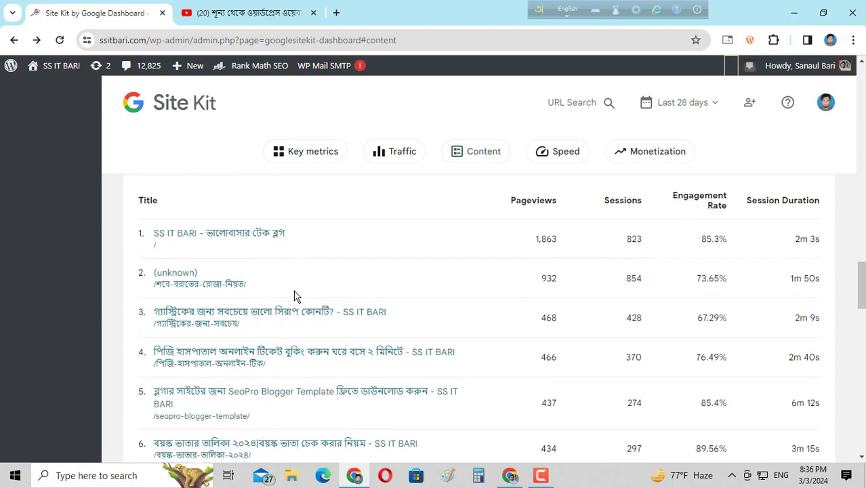
scroll(296, 296, "down", 5)
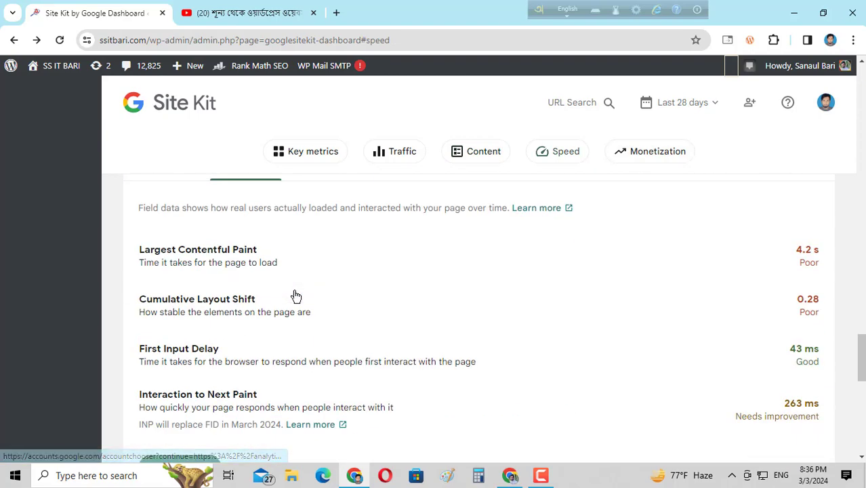
scroll(312, 301, "down", 8)
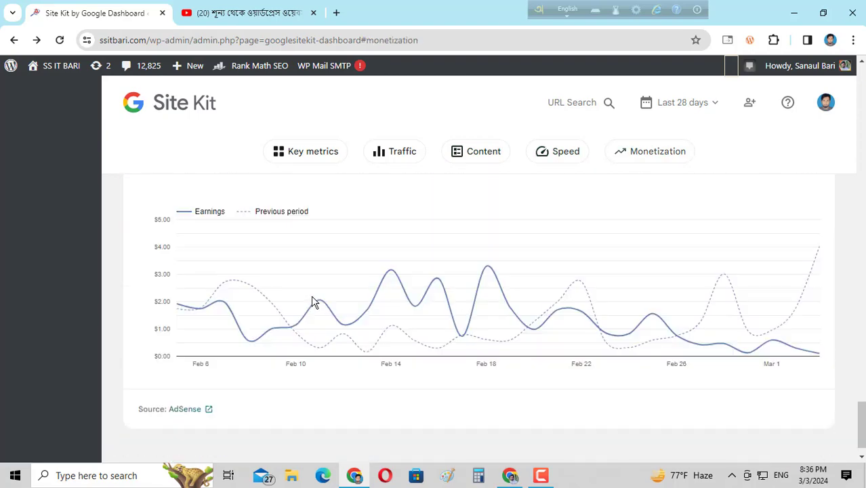
scroll(314, 303, "up", 15)
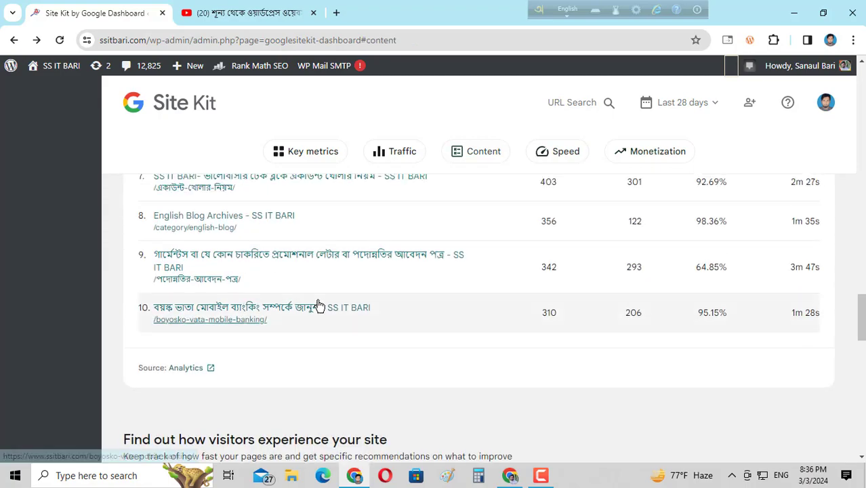
scroll(319, 306, "up", 10)
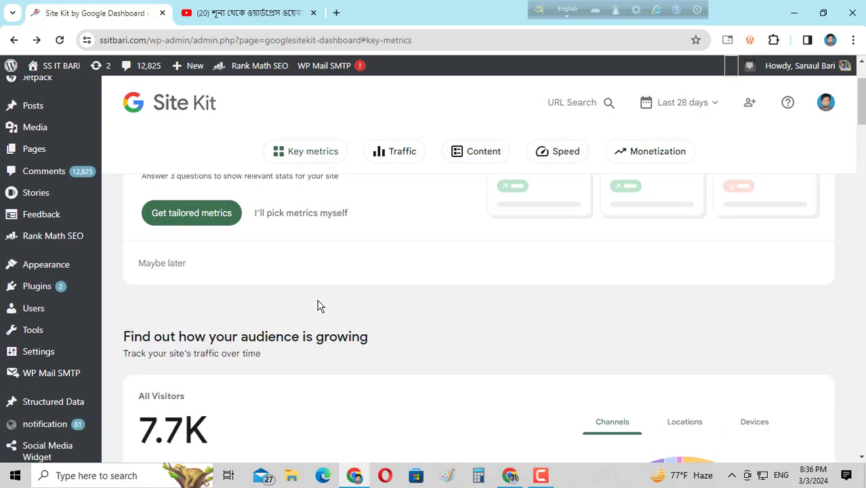
Step: Switch to the other Chrome window and look through the posts on the second blog's home page
left_click(510, 475)
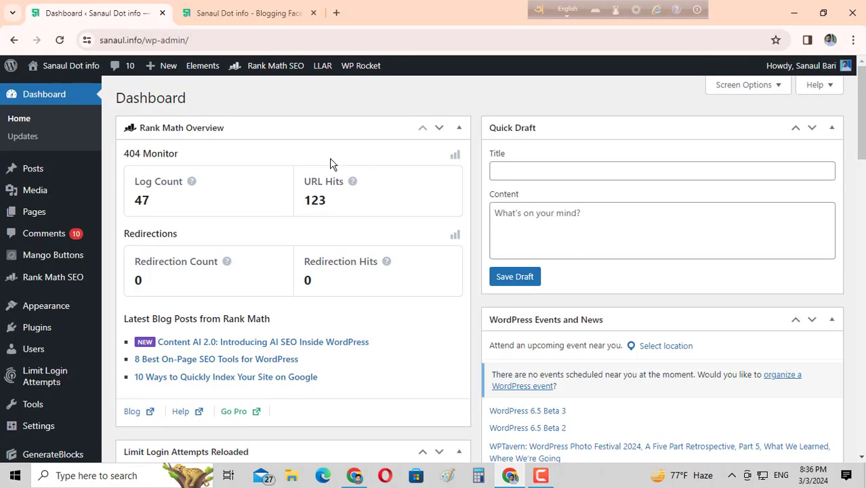
left_click(242, 10)
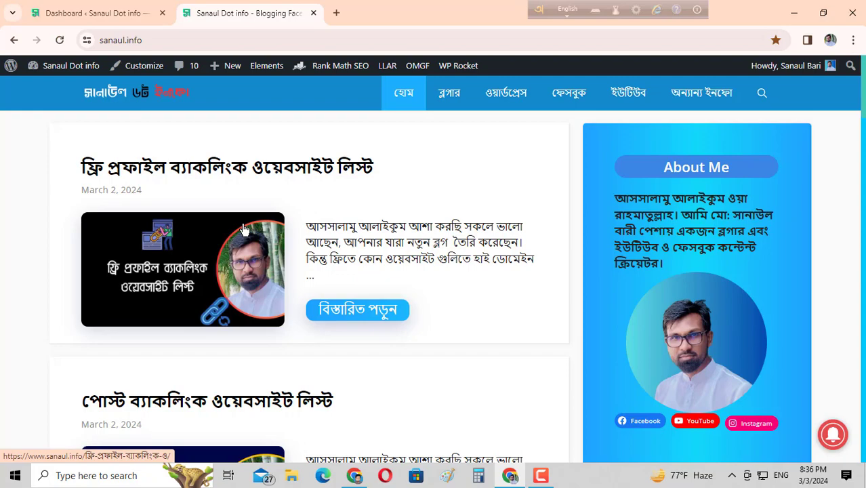
scroll(347, 296, "down", 6)
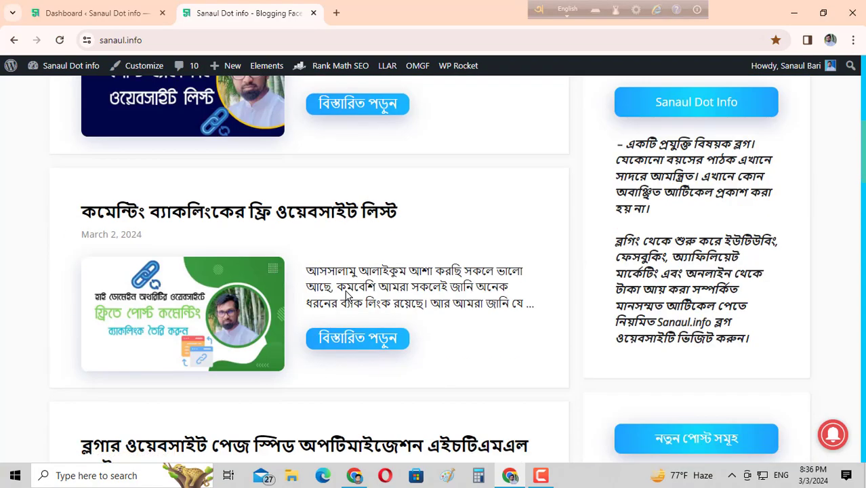
scroll(347, 296, "down", 6)
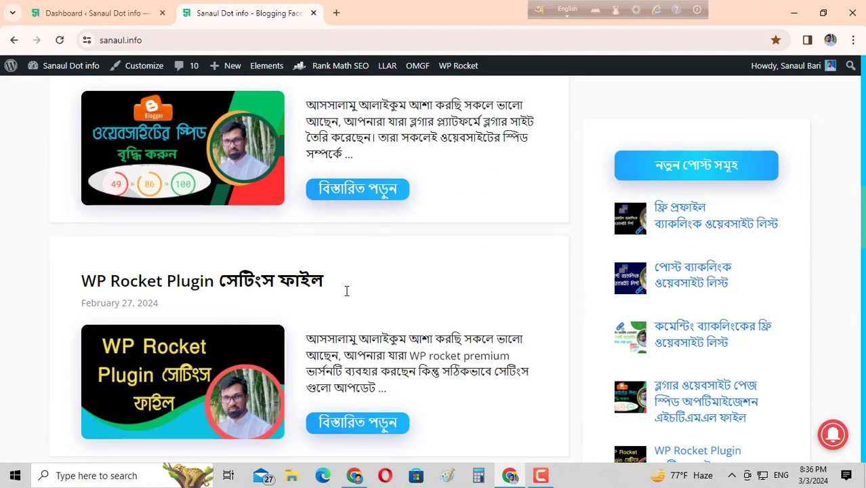
scroll(346, 290, "up", 15)
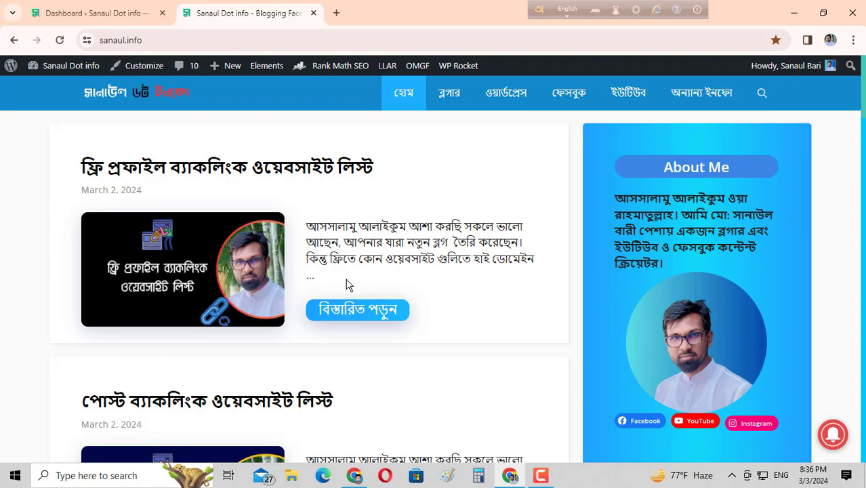
Step: From the second blog's WordPress dashboard, open the page for adding a new plugin and search for "google site kit"
left_click(77, 11)
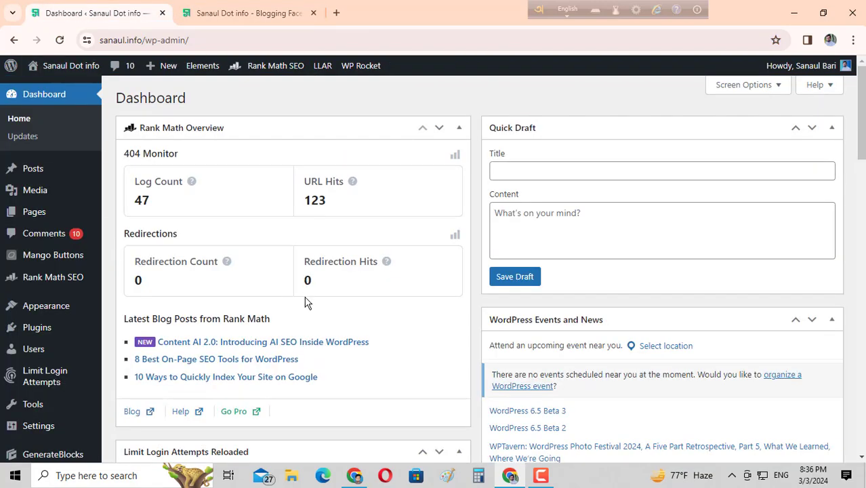
scroll(303, 311, "down", 3)
scroll(303, 316, "up", 3)
scroll(269, 261, "down", 2)
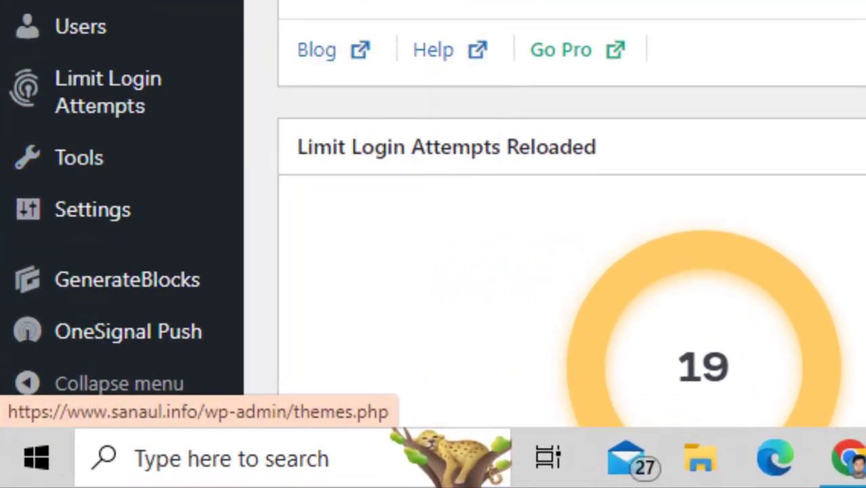
mouse_move(86, 13)
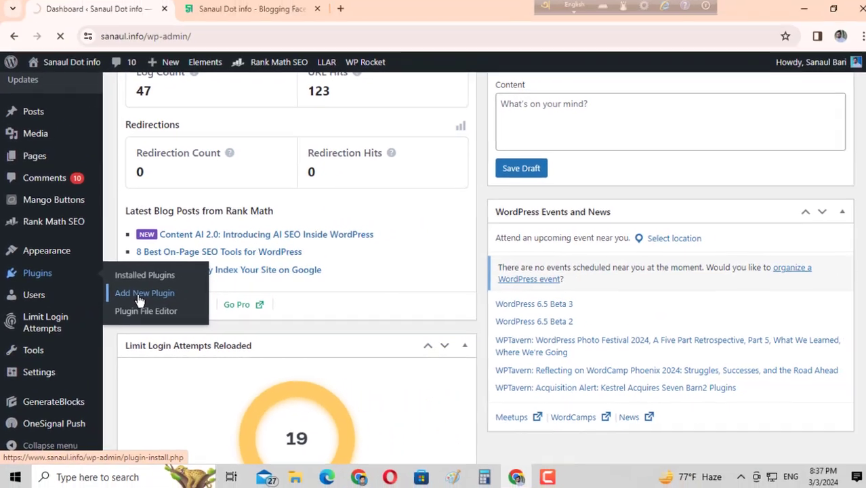
left_click(331, 227)
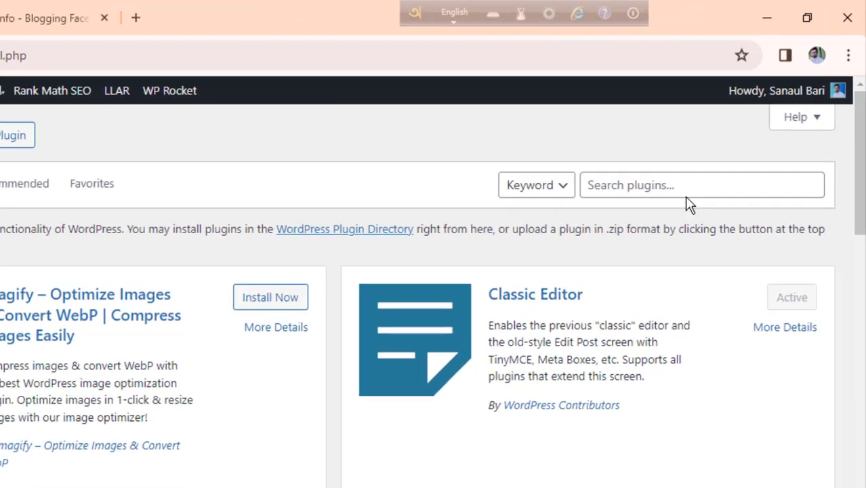
left_click(729, 135)
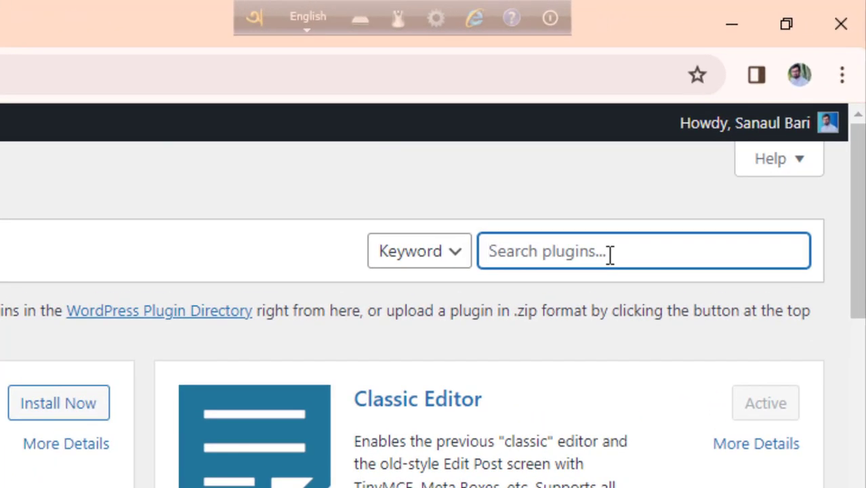
type("google site ")
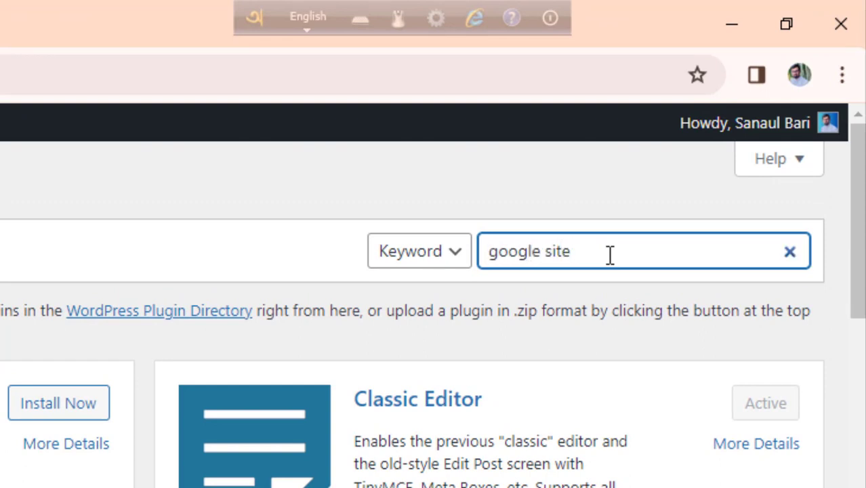
type("kit")
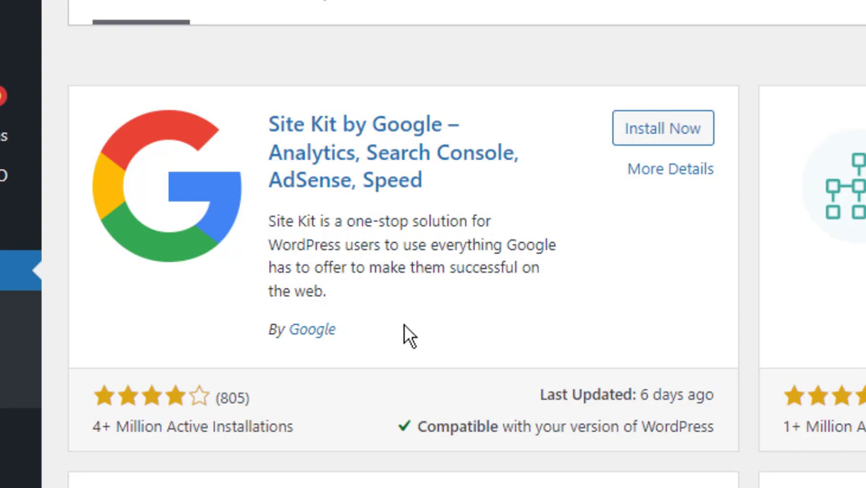
Step: Install and activate the Site Kit by Google plugin
left_click(660, 135)
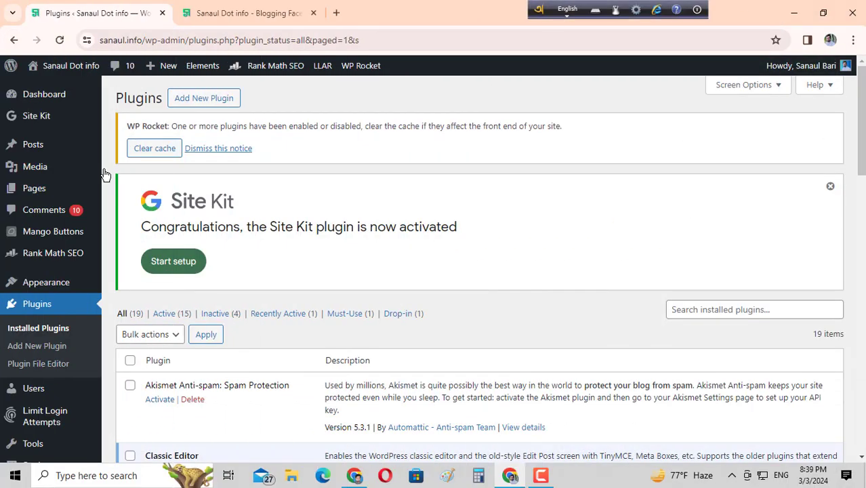
scroll(180, 310, "down", 3)
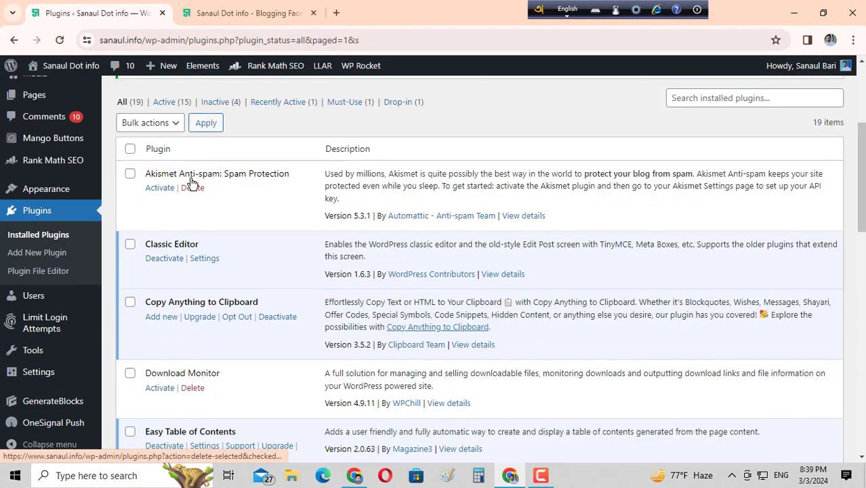
scroll(220, 215, "up", 1)
scroll(205, 218, "down", 1)
scroll(203, 237, "up", 3)
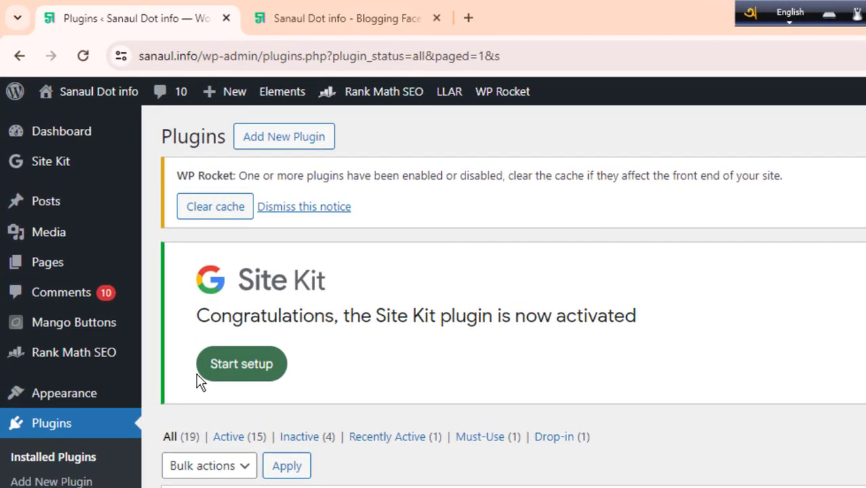
Step: Start the Site Kit setup and look over its options
mouse_move(47, 139)
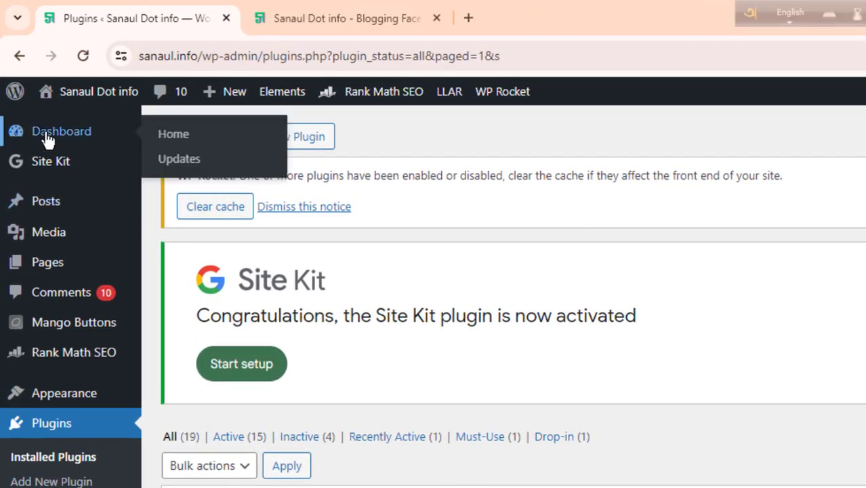
mouse_move(55, 166)
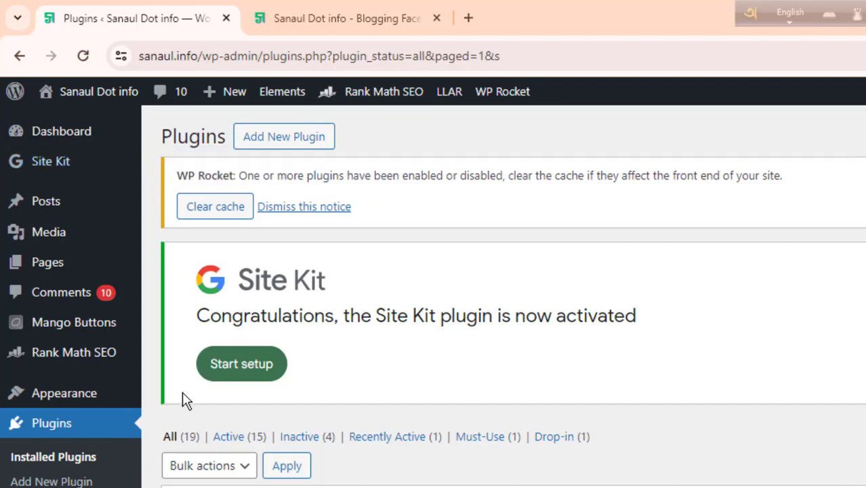
left_click(231, 373)
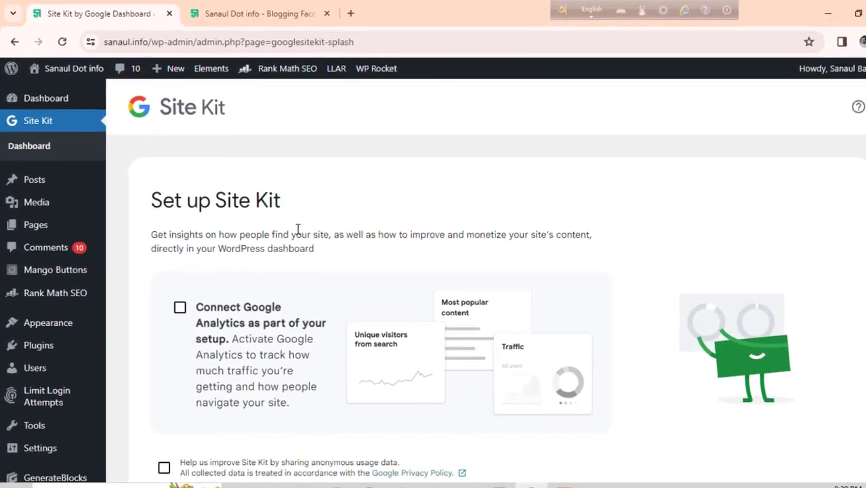
scroll(298, 229, "down", 2)
scroll(285, 219, "up", 2)
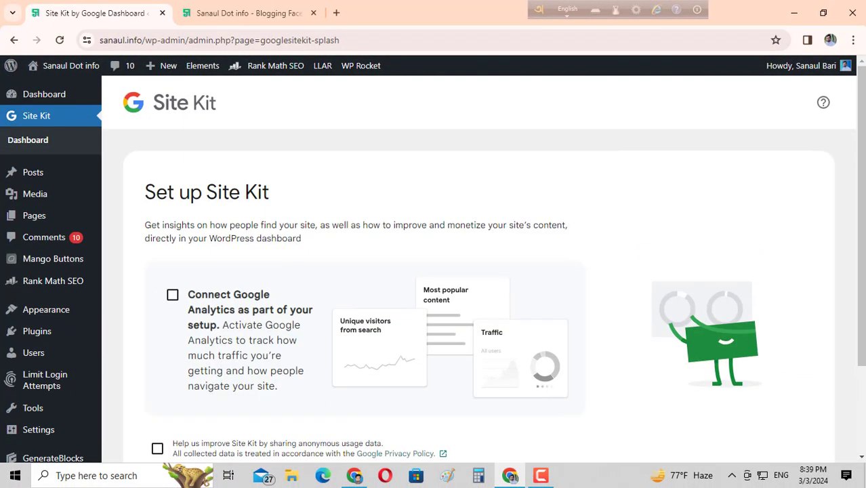
Step: Check which Google account the browser profile uses, and enable connecting Google Analytics as part of the Site Kit setup
left_click(831, 41)
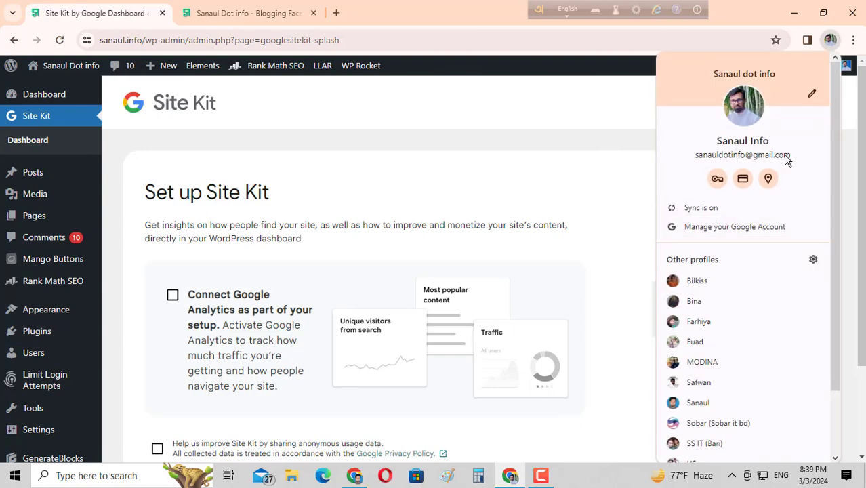
left_click(575, 99)
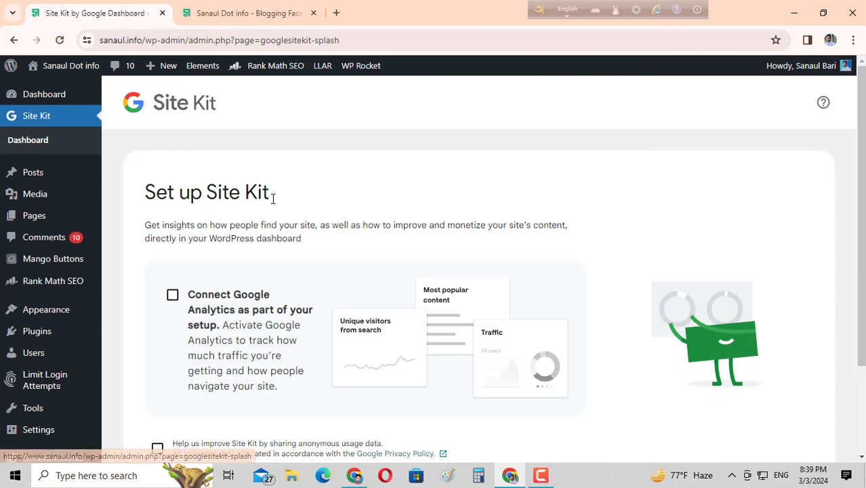
scroll(302, 195, "down", 2)
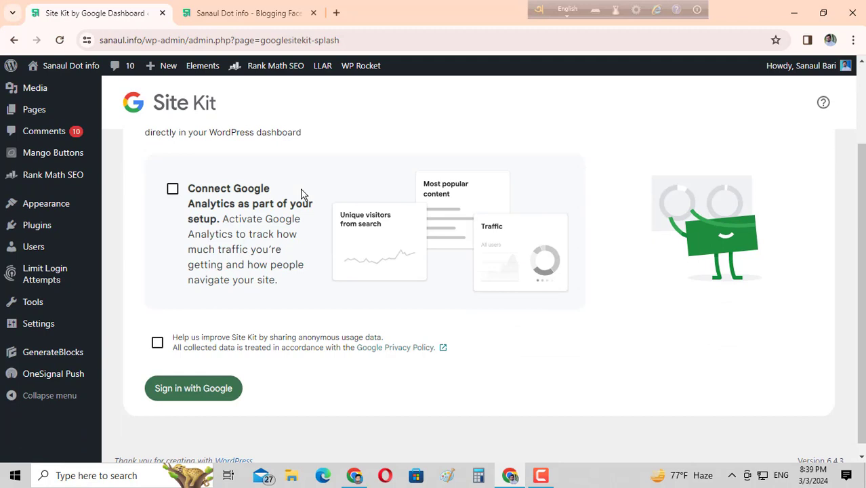
left_click(172, 191)
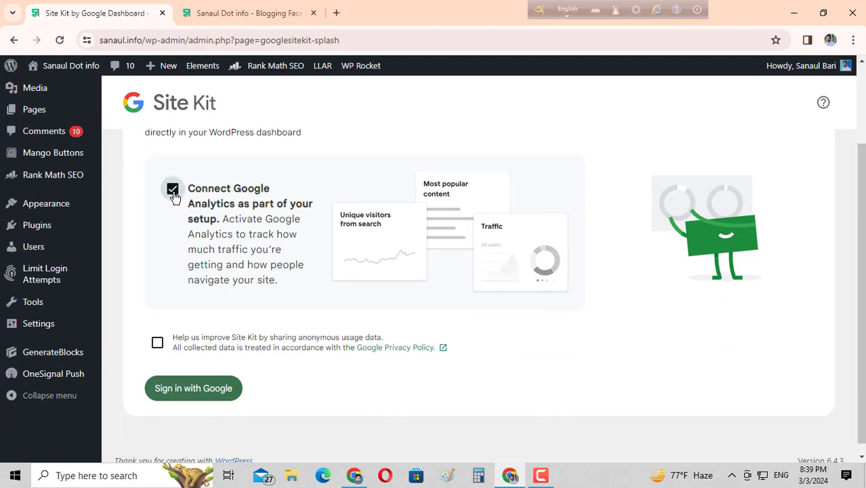
Step: Opt in to sharing anonymous usage data and sign in to Site Kit with the blog's Google account
left_click(157, 346)
left_click(193, 391)
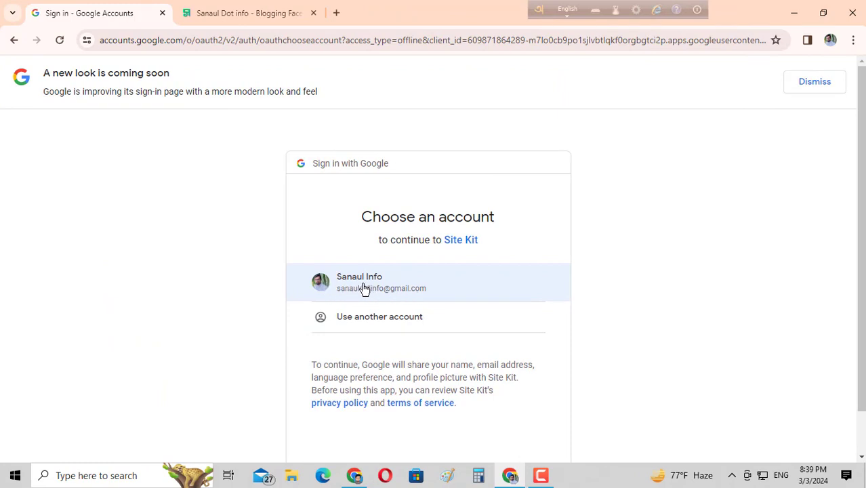
left_click(361, 289)
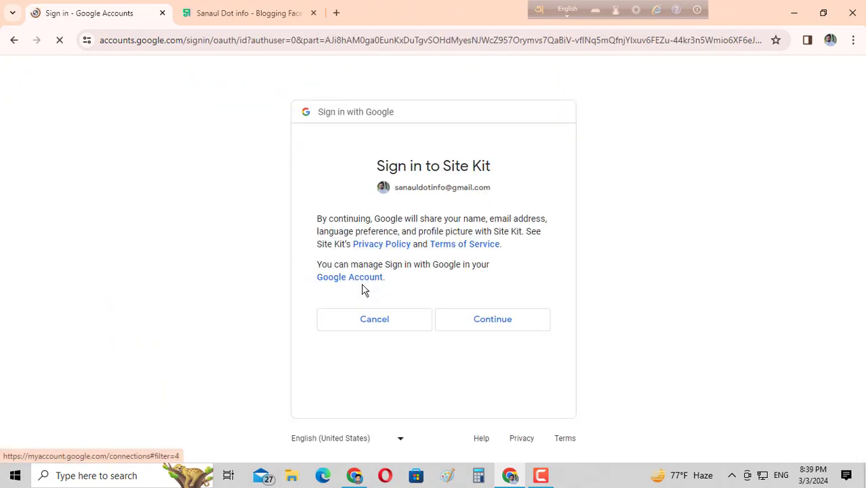
left_click(481, 373)
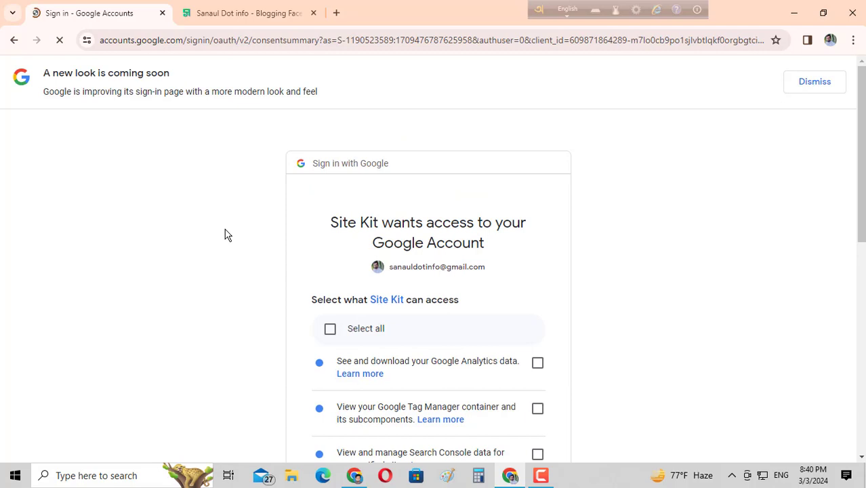
Step: Review the permissions Site Kit requests, grant all of them and continue
scroll(239, 225, "down", 2)
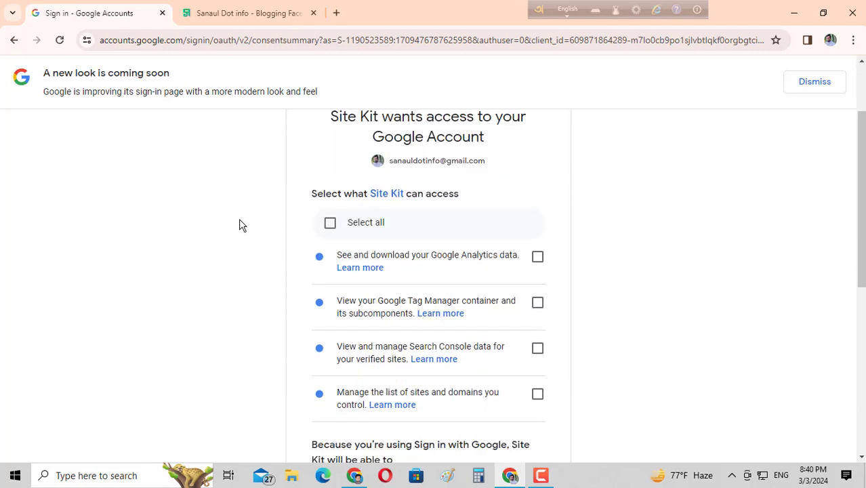
scroll(378, 239, "down", 4)
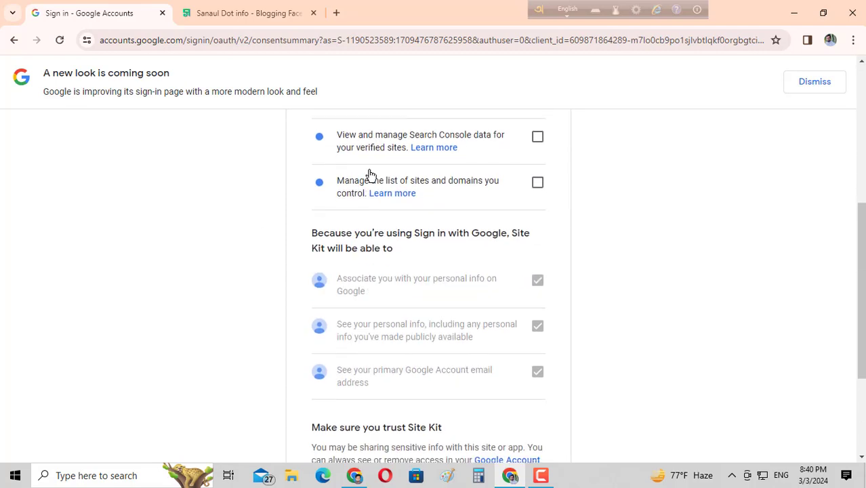
scroll(402, 329, "up", 4)
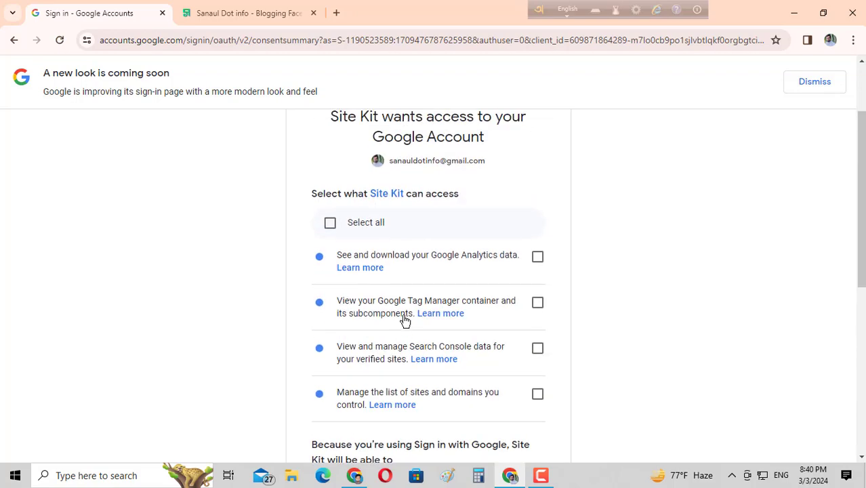
left_click(330, 224)
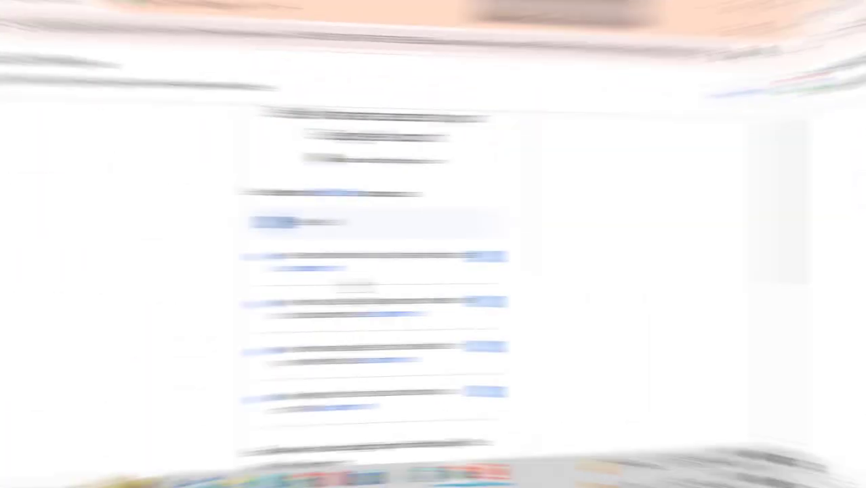
scroll(406, 283, "down", 3)
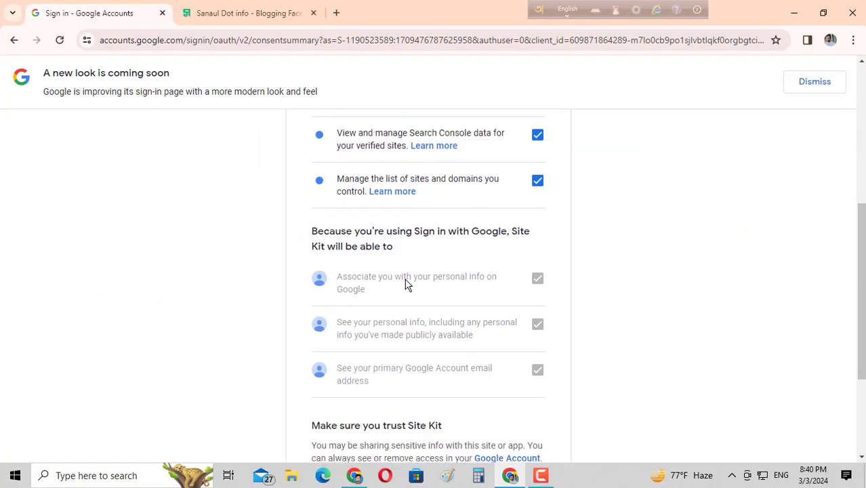
scroll(405, 285, "down", 3)
left_click(479, 374)
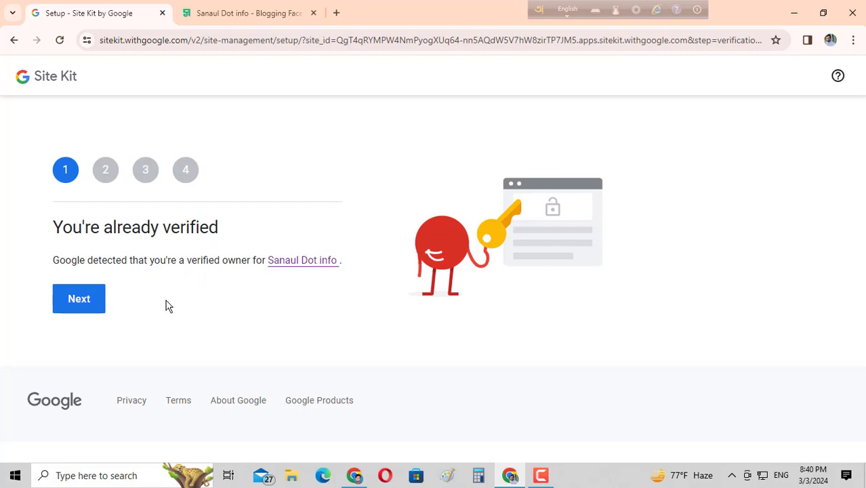
Step: Complete the four Site Kit setup stages, allowing dashboard metrics access and having the site added to Google Analytics
left_click(81, 306)
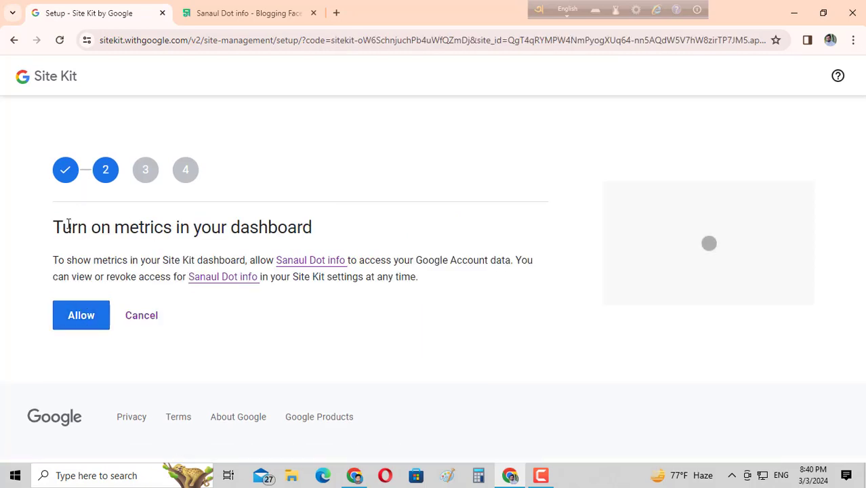
left_click_drag(67, 223, 323, 229)
left_click(333, 228)
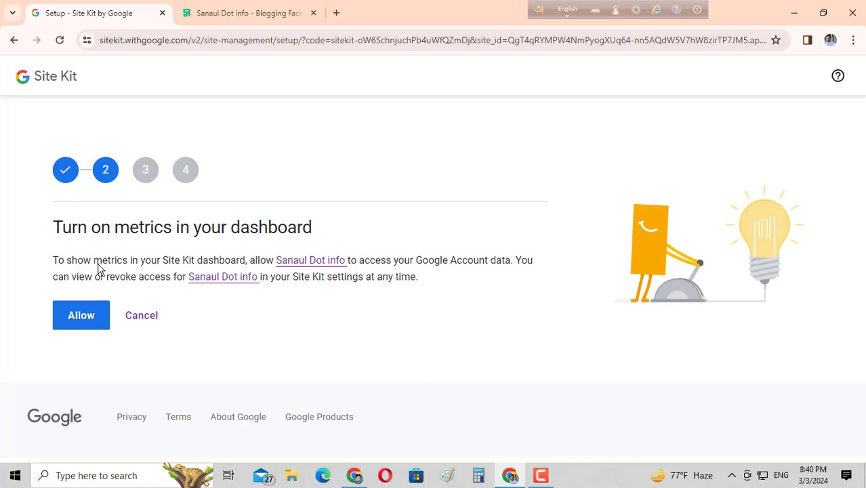
left_click(86, 322)
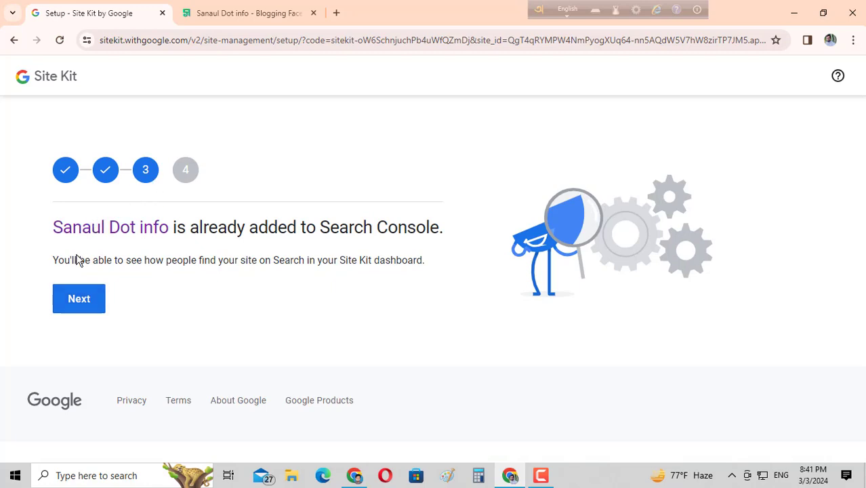
left_click(82, 306)
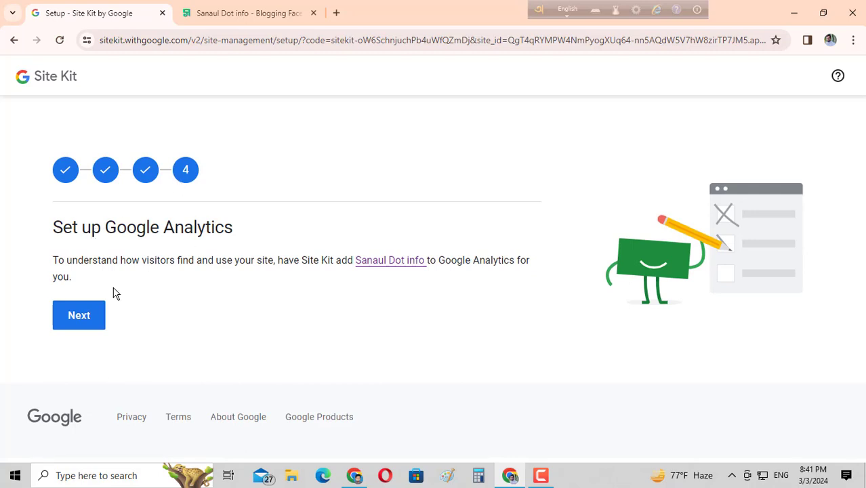
left_click(86, 325)
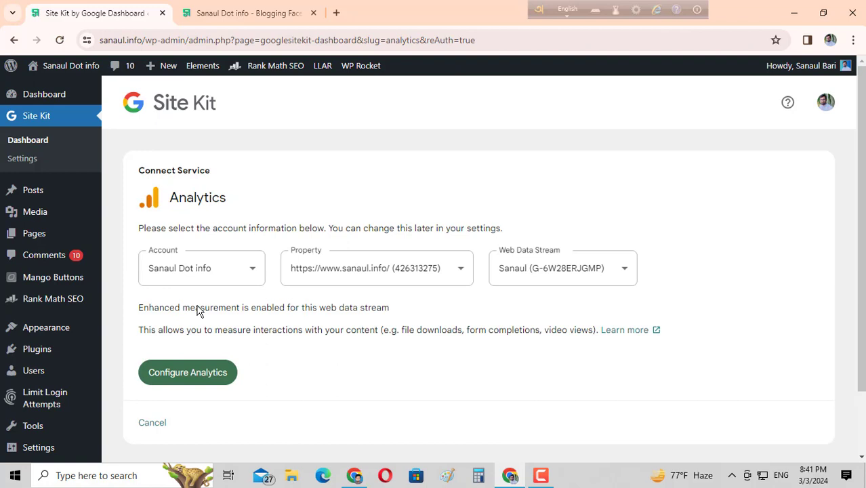
Step: Configure Analytics with the preselected account, property and web data stream, and dismiss the setup completion notice
mouse_move(827, 105)
scroll(288, 175, "down", 2)
scroll(197, 149, "up", 2)
left_click(177, 272)
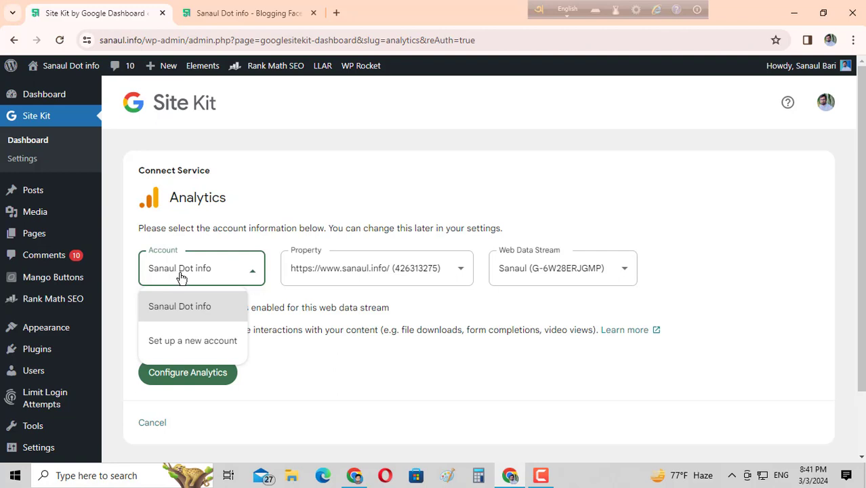
left_click(324, 173)
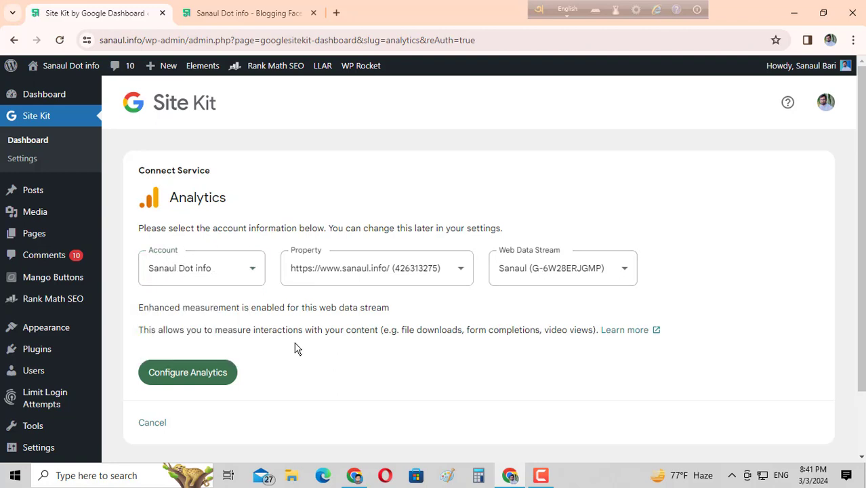
left_click(185, 376)
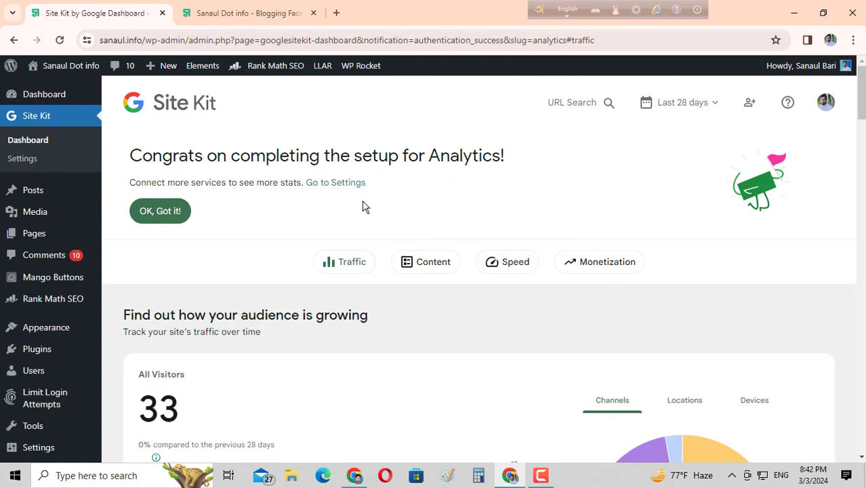
left_click(162, 212)
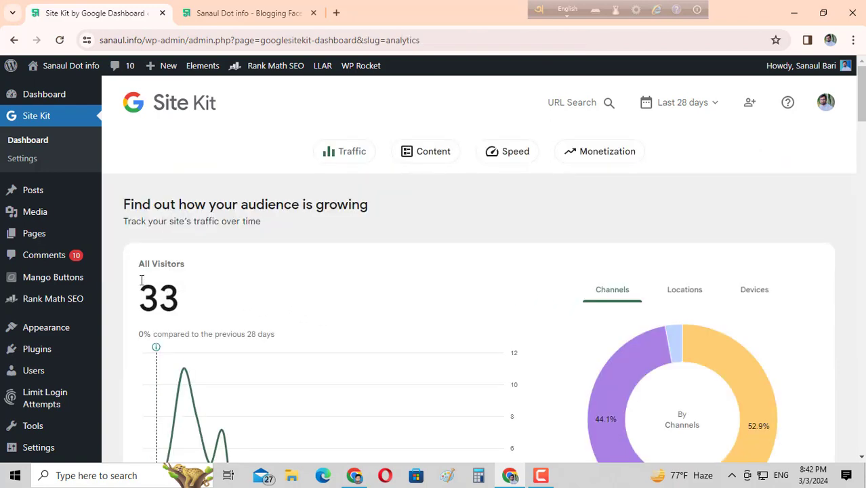
Step: Examine the All Visitors figure, the search traffic summary and the traffic breakdown by channels on the Site Kit dashboard
double_click(185, 302)
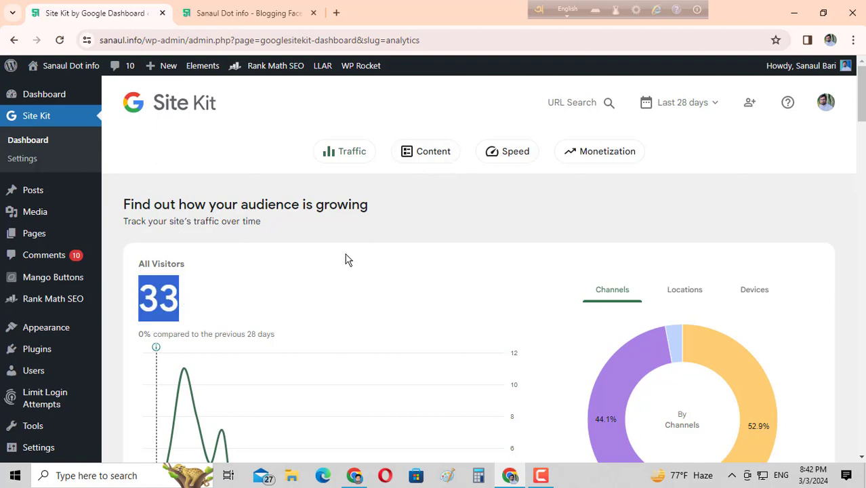
left_click(169, 303)
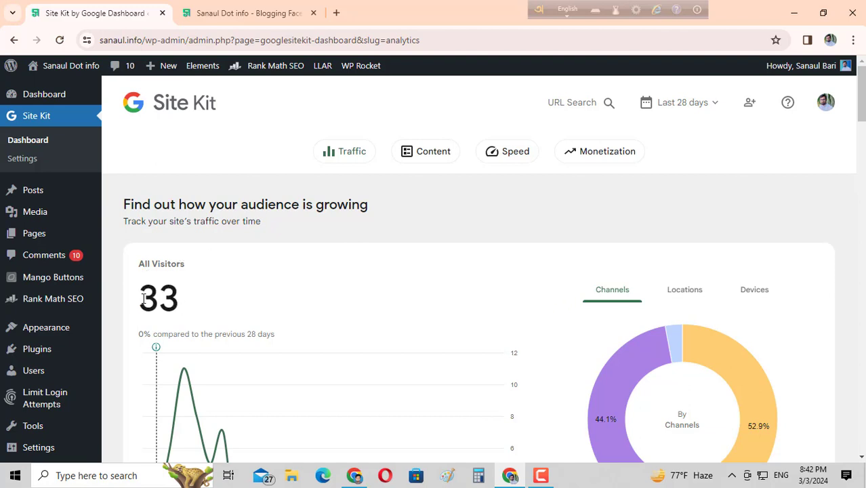
left_click_drag(142, 300, 191, 304)
scroll(350, 302, "down", 7)
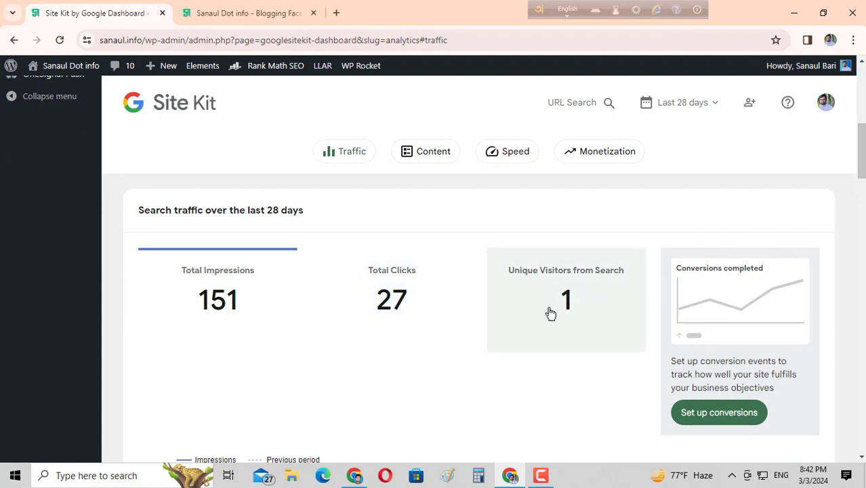
scroll(546, 313, "up", 5)
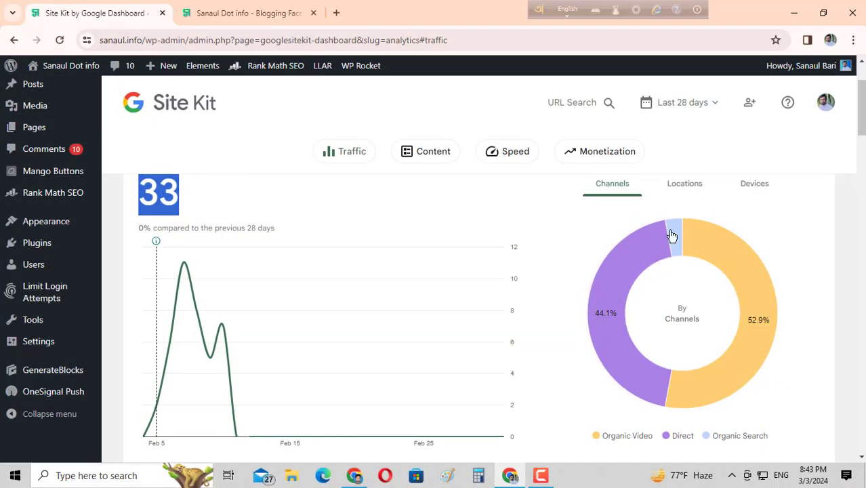
mouse_move(728, 258)
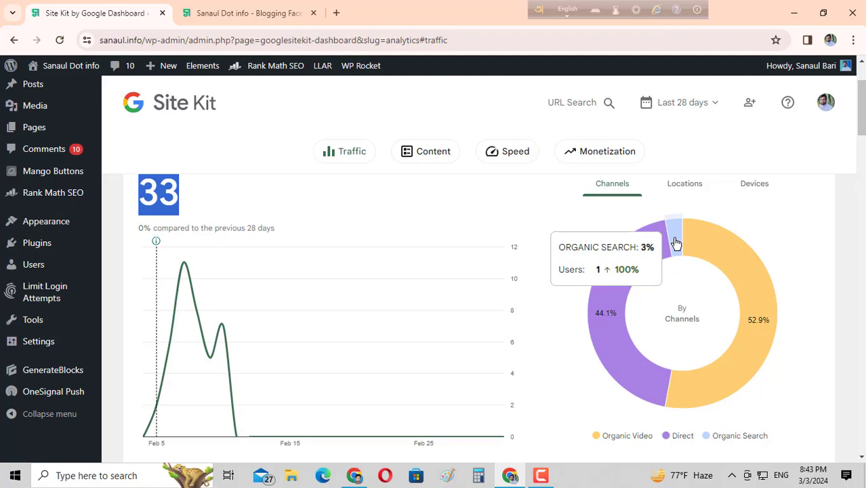
Step: Look over the blog's public home page and return to the Site Kit dashboard
left_click(243, 13)
scroll(406, 339, "down", 5)
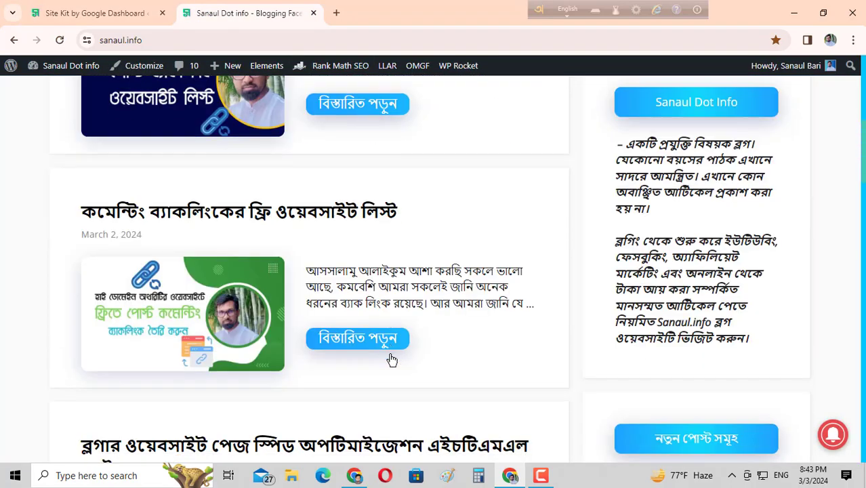
scroll(391, 360, "up", 5)
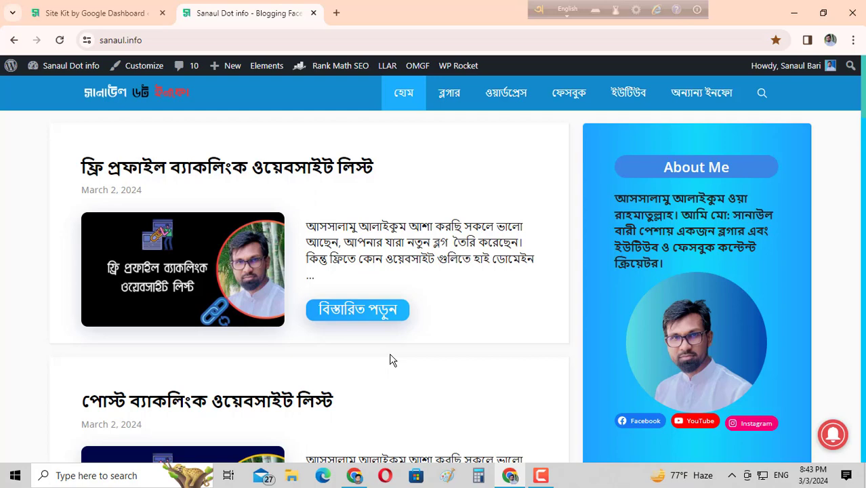
left_click(112, 13)
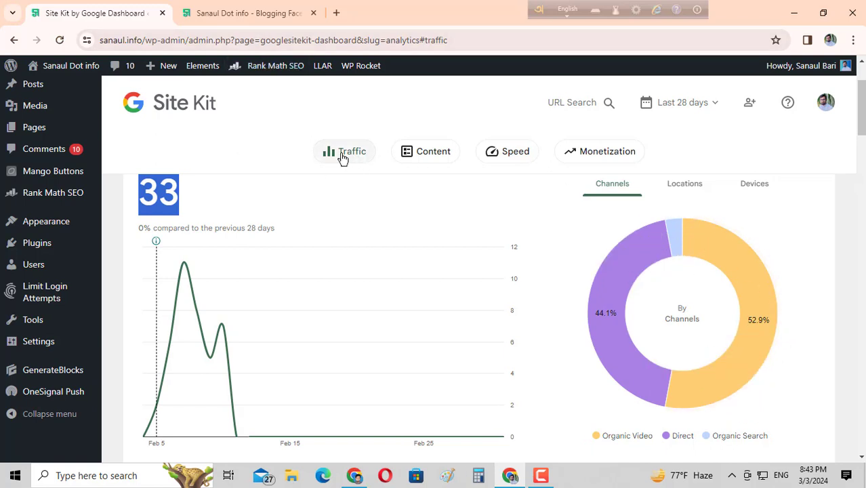
Step: Examine the search traffic over the last 28 days, including the daily impressions graph
scroll(386, 227, "down", 5)
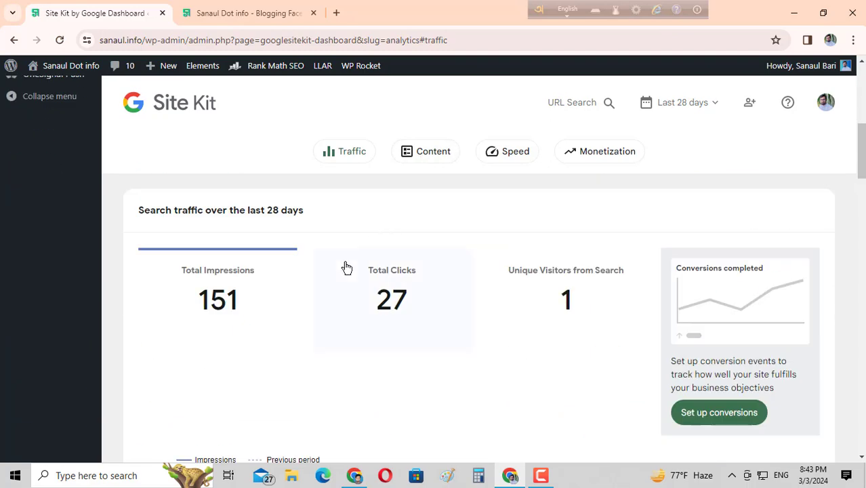
scroll(344, 267, "down", 2)
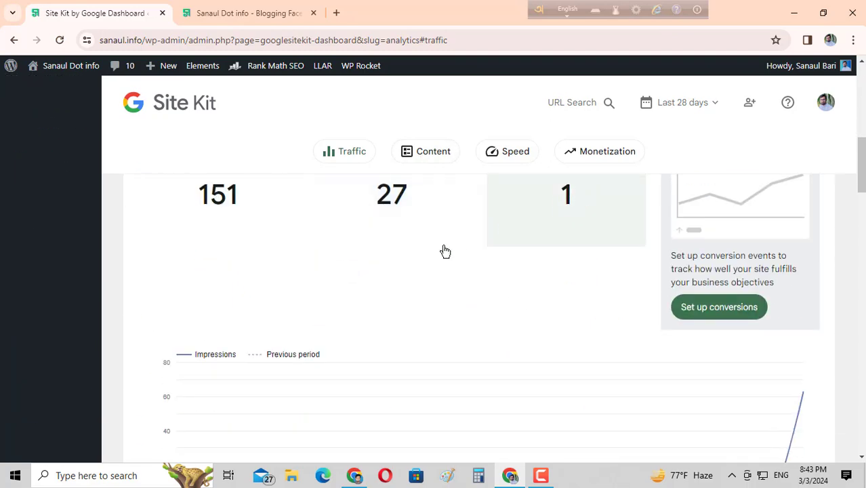
scroll(442, 249, "down", 4)
scroll(438, 257, "up", 2)
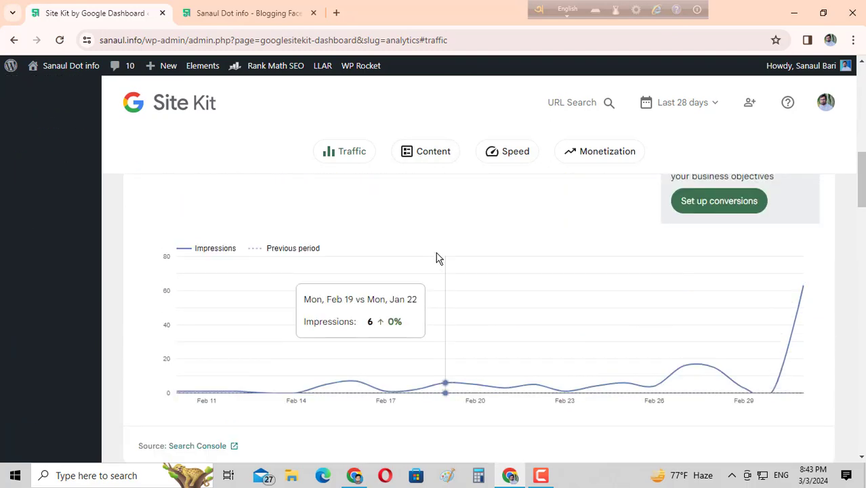
scroll(406, 264, "down", 2)
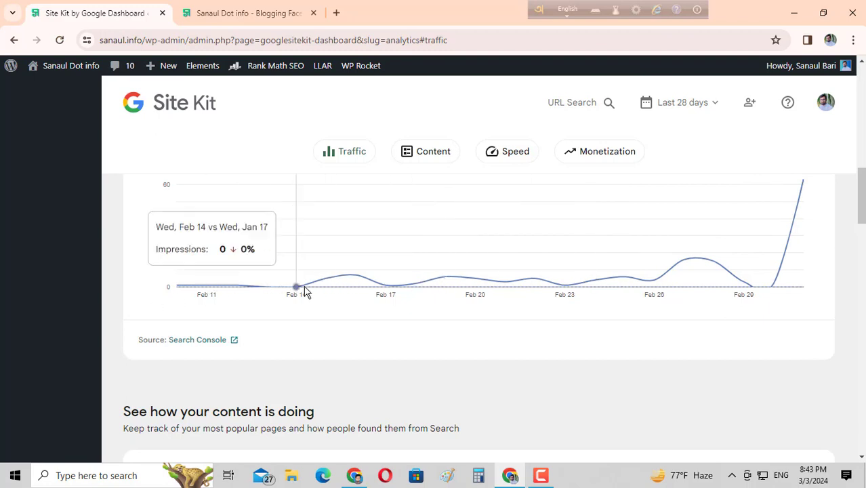
Step: Examine the site's top search queries with their clicks and impressions in the content section
scroll(302, 291, "down", 3)
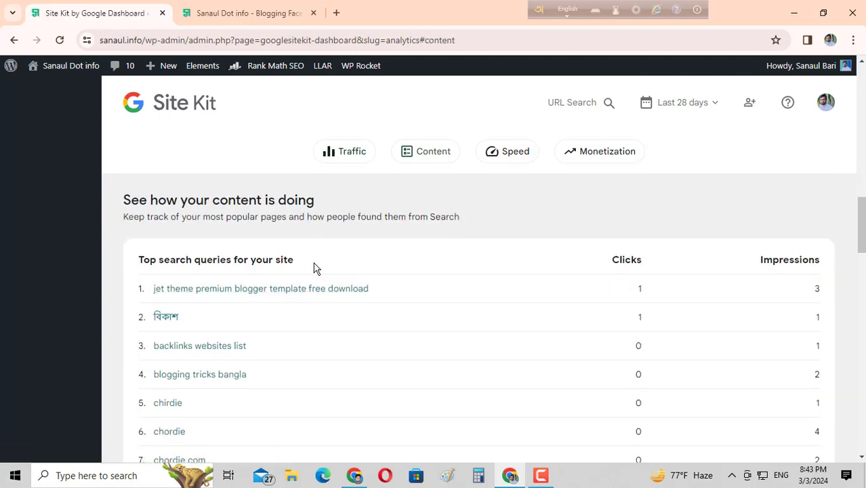
scroll(313, 267, "down", 2)
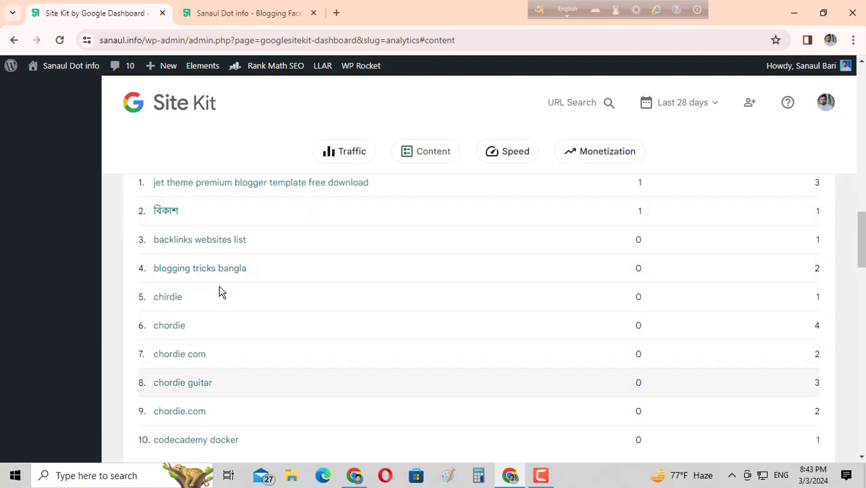
scroll(219, 291, "down", 1)
scroll(240, 309, "up", 4)
scroll(241, 291, "down", 2)
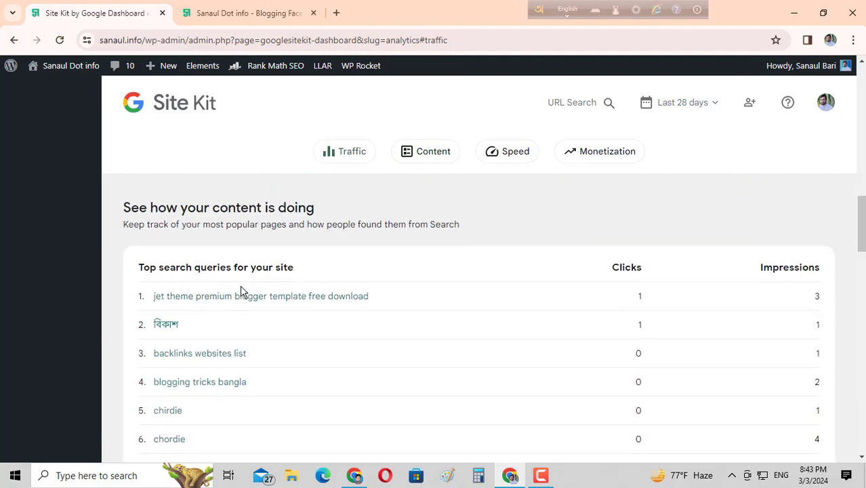
scroll(228, 342, "up", 1)
scroll(709, 340, "down", 1)
scroll(807, 313, "up", 1)
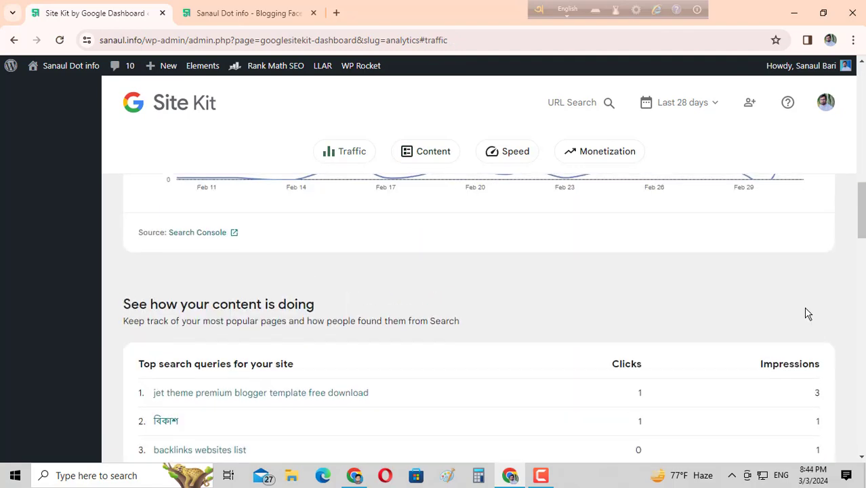
scroll(807, 313, "down", 1)
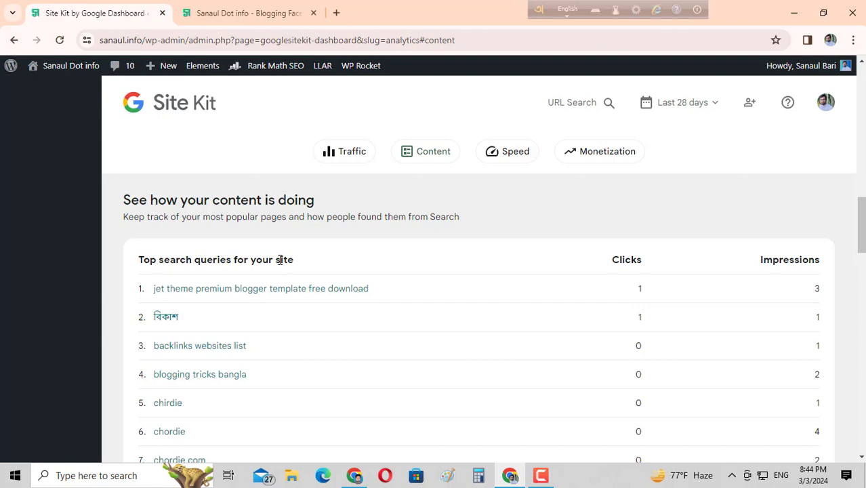
Step: Read through the full list of top search queries, comparing the clicks and impressions of each query
scroll(269, 296, "down", 3)
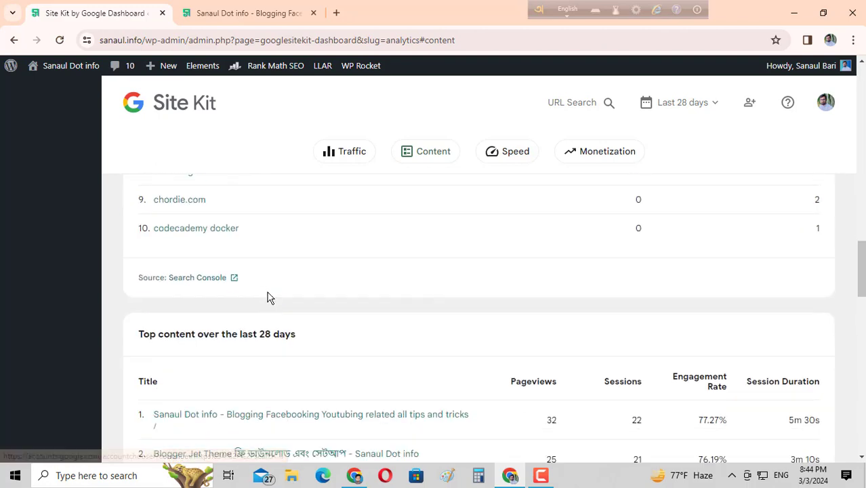
scroll(266, 242, "up", 2)
scroll(392, 290, "up", 1)
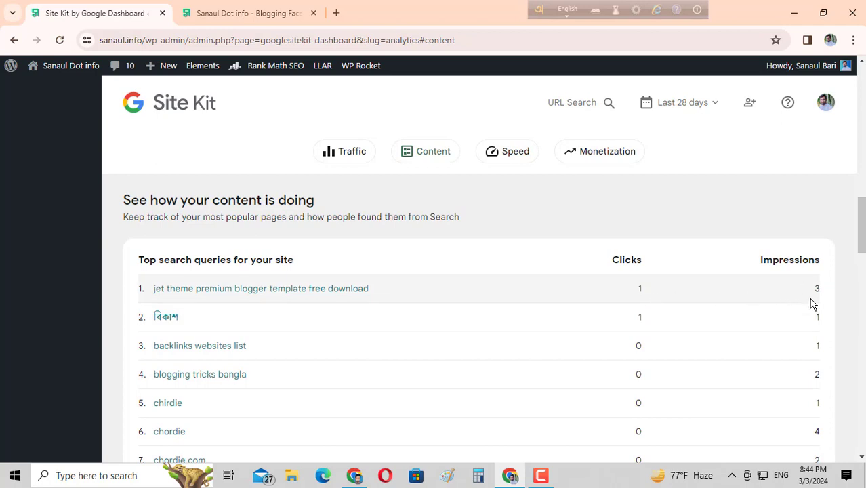
scroll(328, 324, "down", 3)
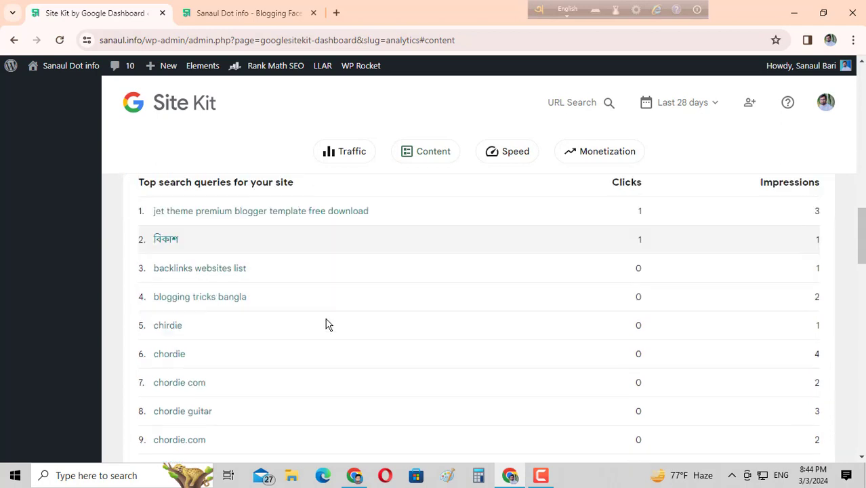
Step: Examine the top content over the last 28 days by pageviews, sessions, engagement rate and session duration
scroll(325, 324, "down", 1)
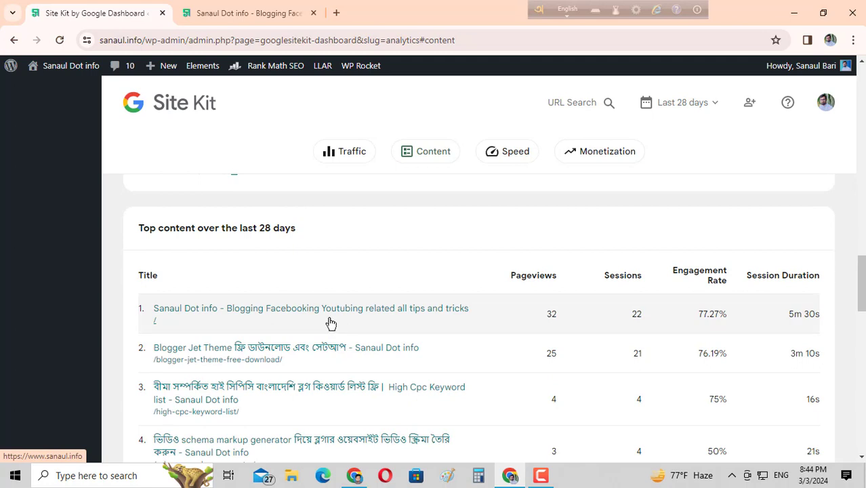
scroll(330, 323, "down", 1)
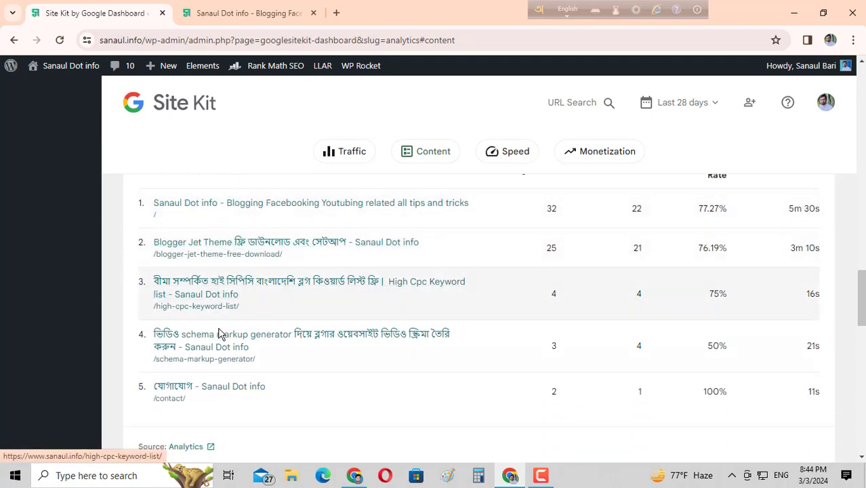
scroll(304, 296, "up", 1)
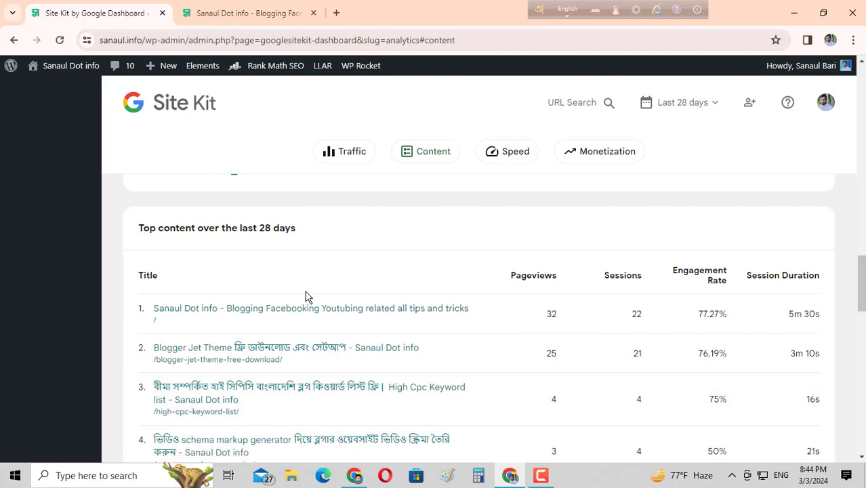
scroll(306, 293, "down", 1)
scroll(305, 294, "up", 1)
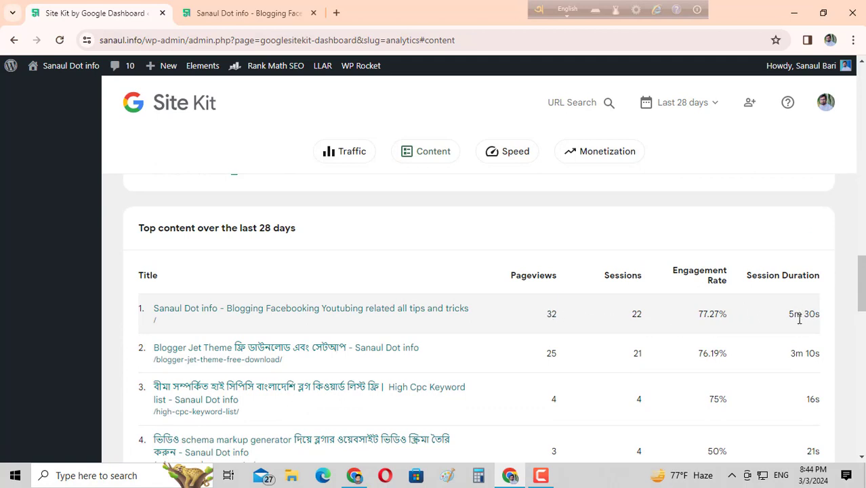
mouse_move(817, 311)
left_mouse_down()
mouse_move(843, 315)
mouse_move(821, 315)
left_mouse_up()
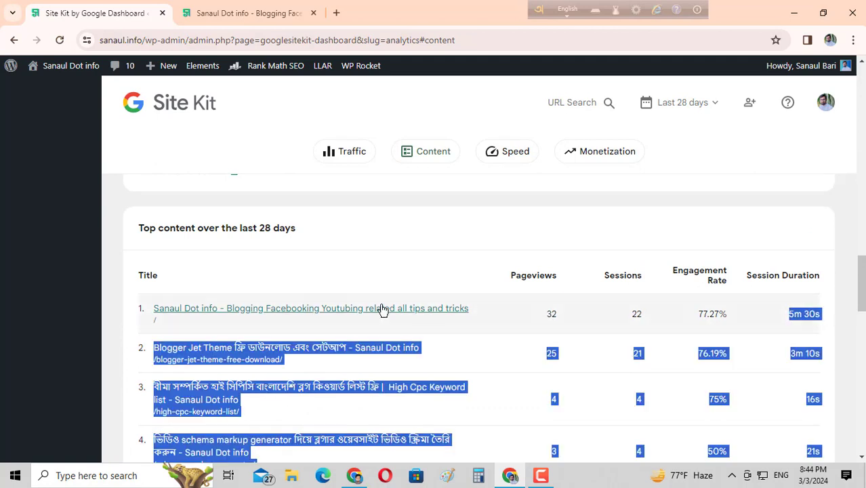
Step: Show the Speed section and examine its lab results for Largest Contentful Paint, Cumulative Layout Shift and Total Blocking Time
scroll(328, 310, "down", 10)
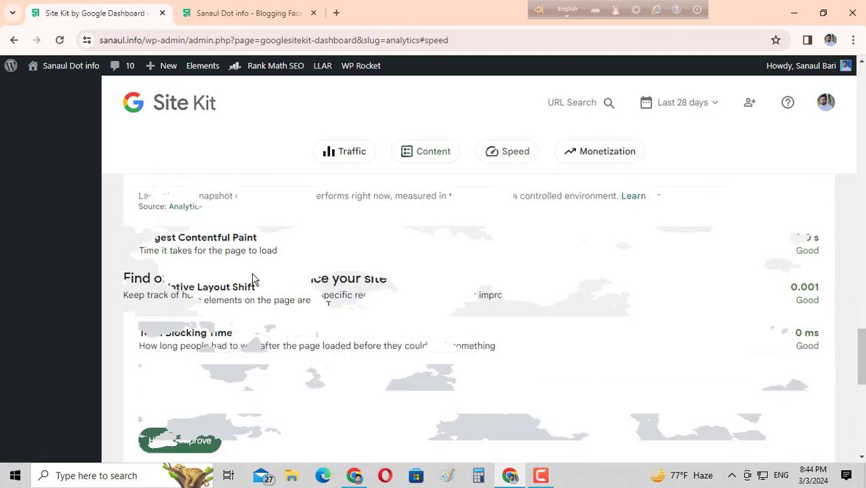
left_click(498, 154)
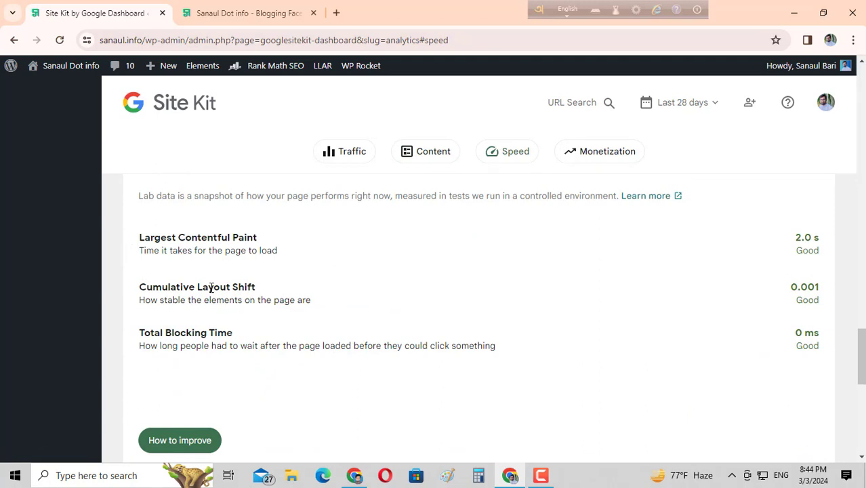
scroll(316, 317, "down", 3)
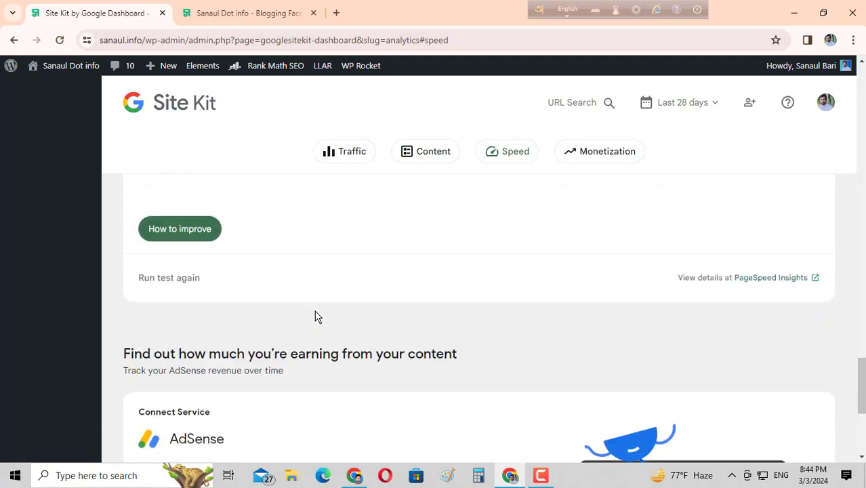
Step: Examine the AdSense connection offer and its listed benefits in the monetization section, and return to the speed results
scroll(317, 316, "down", 3)
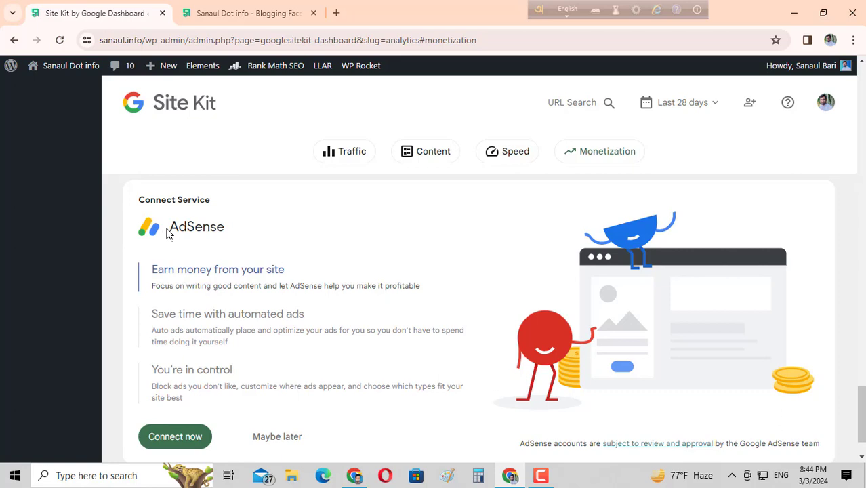
left_click_drag(169, 233, 227, 229)
scroll(223, 359, "down", 2)
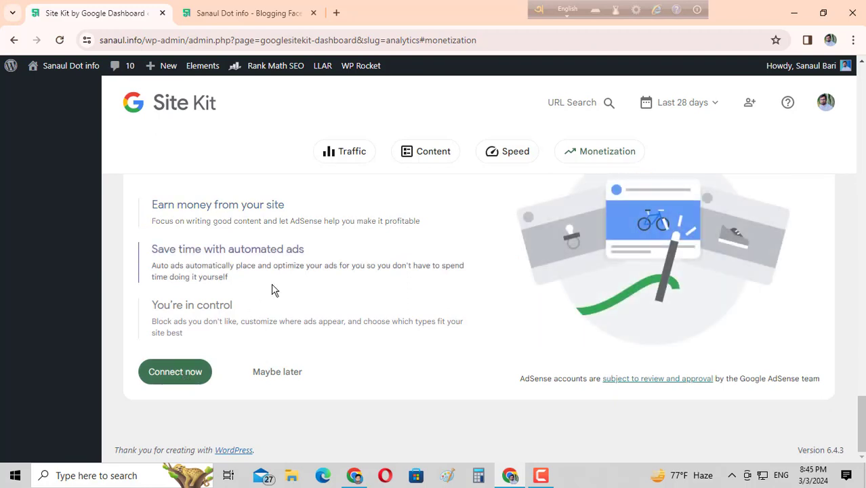
scroll(273, 290, "up", 2)
scroll(273, 290, "down", 2)
scroll(273, 290, "up", 2)
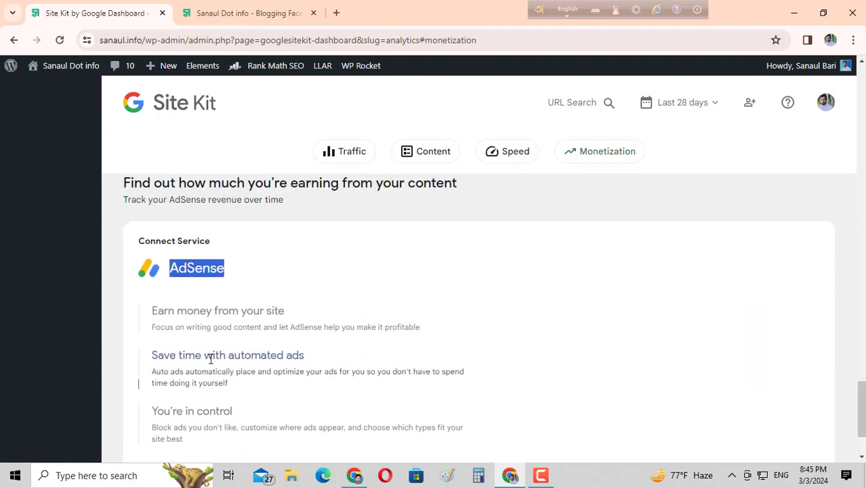
scroll(210, 359, "down", 2)
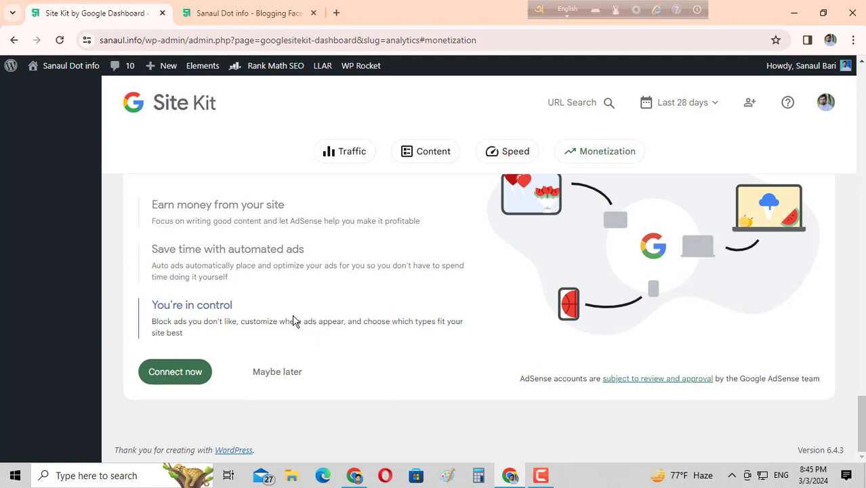
scroll(296, 324, "up", 5)
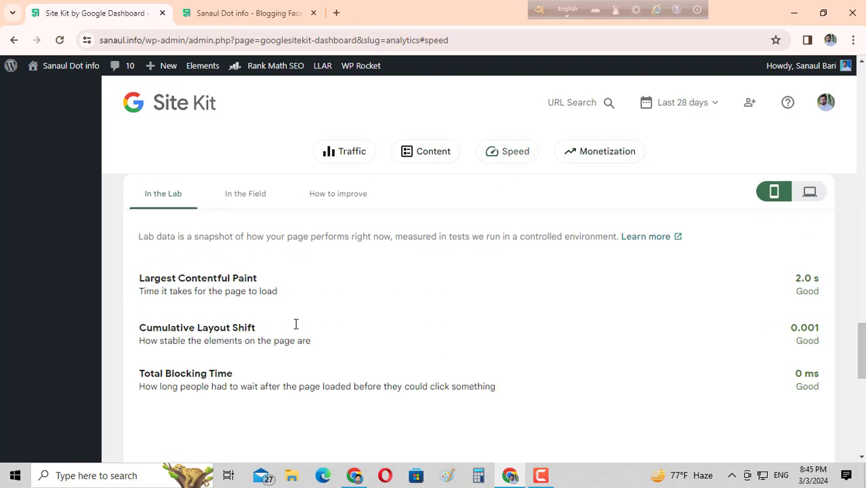